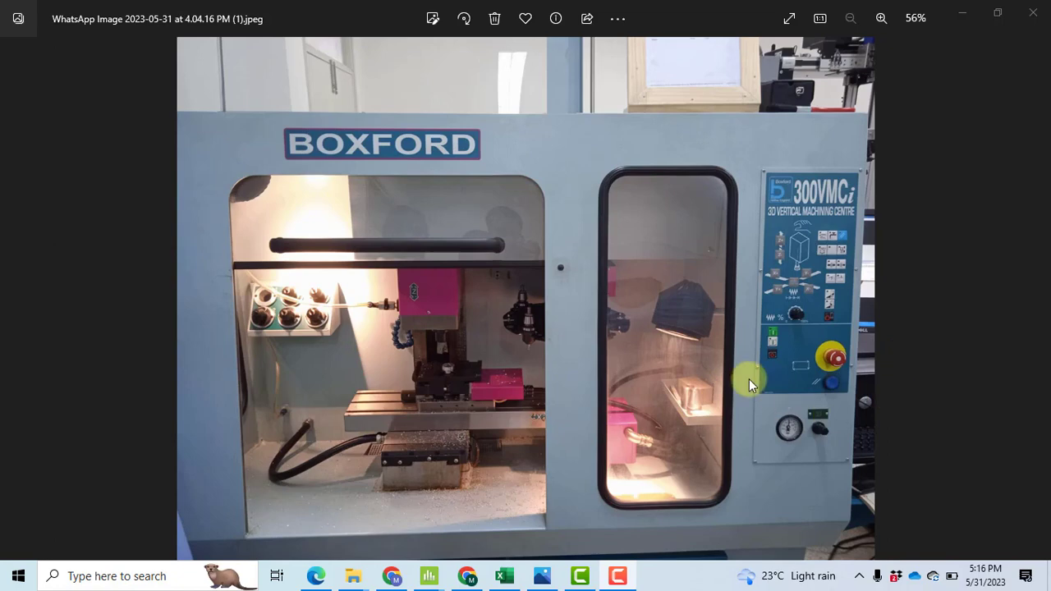
# Look through the photos of the Boxford milling machine and the surface roughness tester
pyautogui.press('Right')
pyautogui.press('Right')
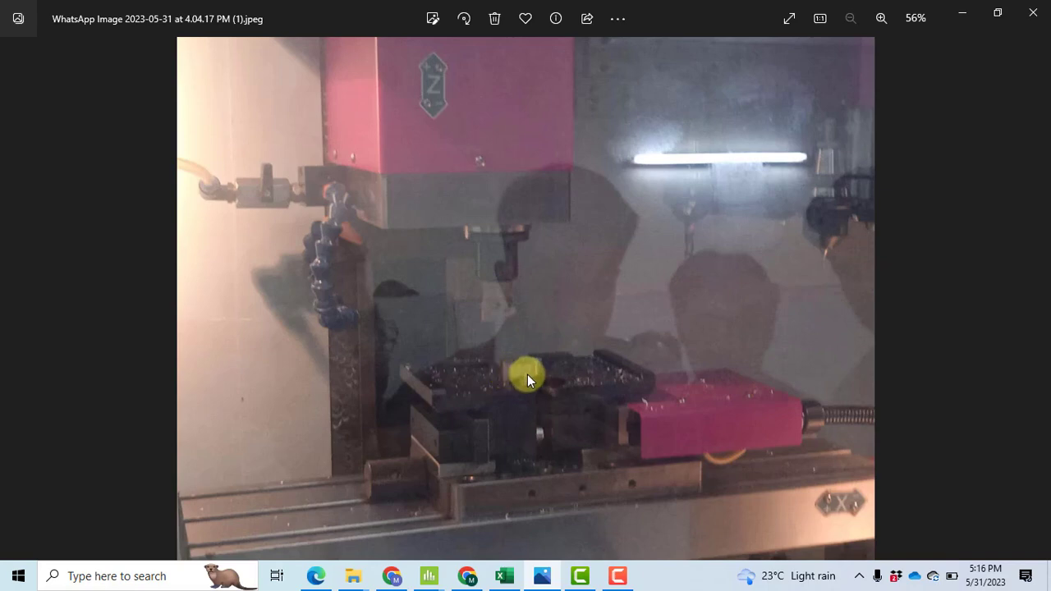
pyautogui.press('Right')
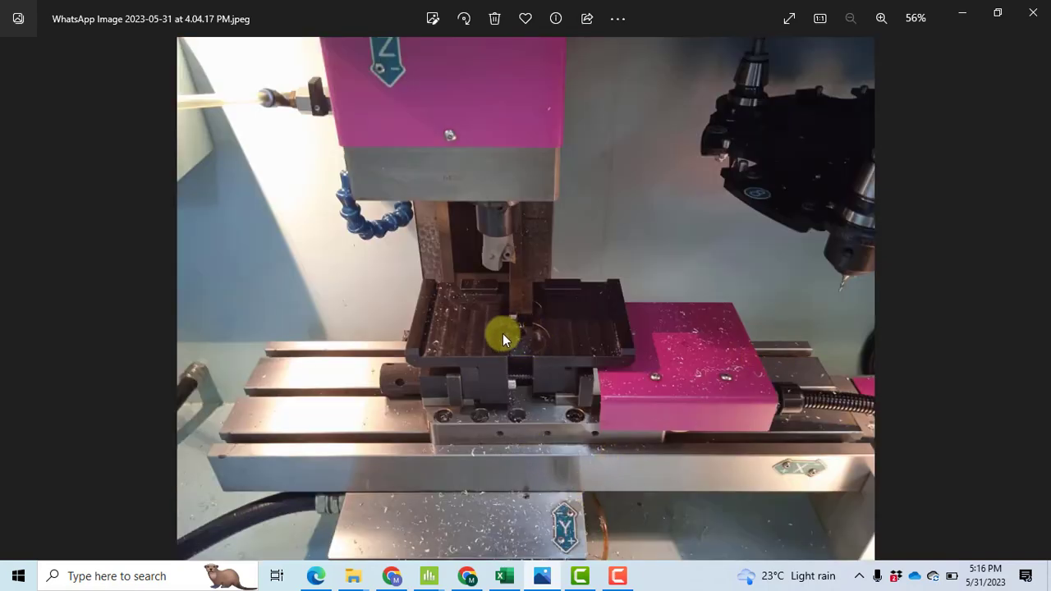
pyautogui.press('Right')
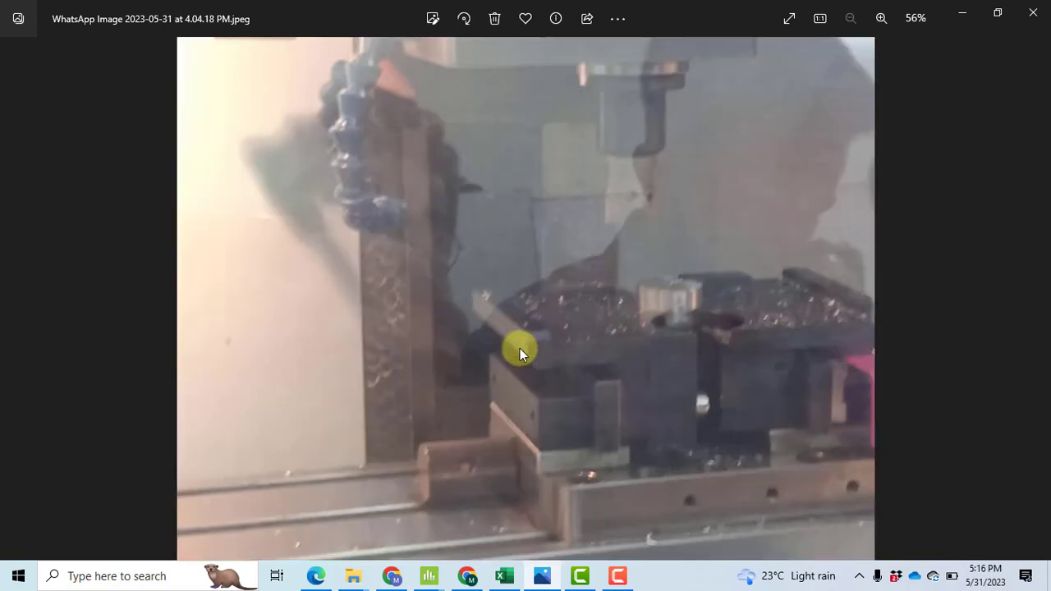
pyautogui.press('Right')
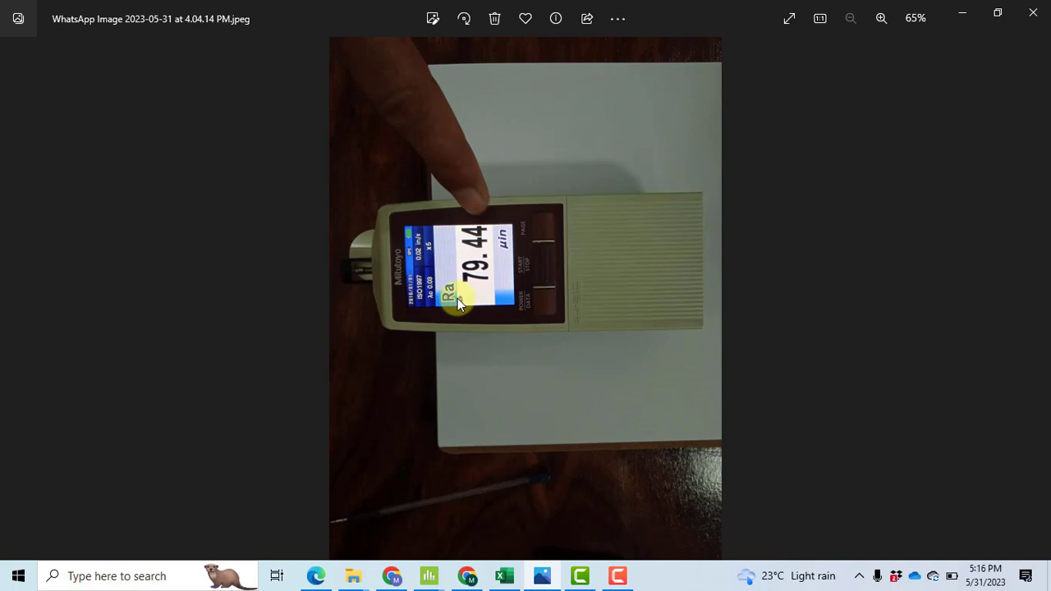
pyautogui.press('Right')
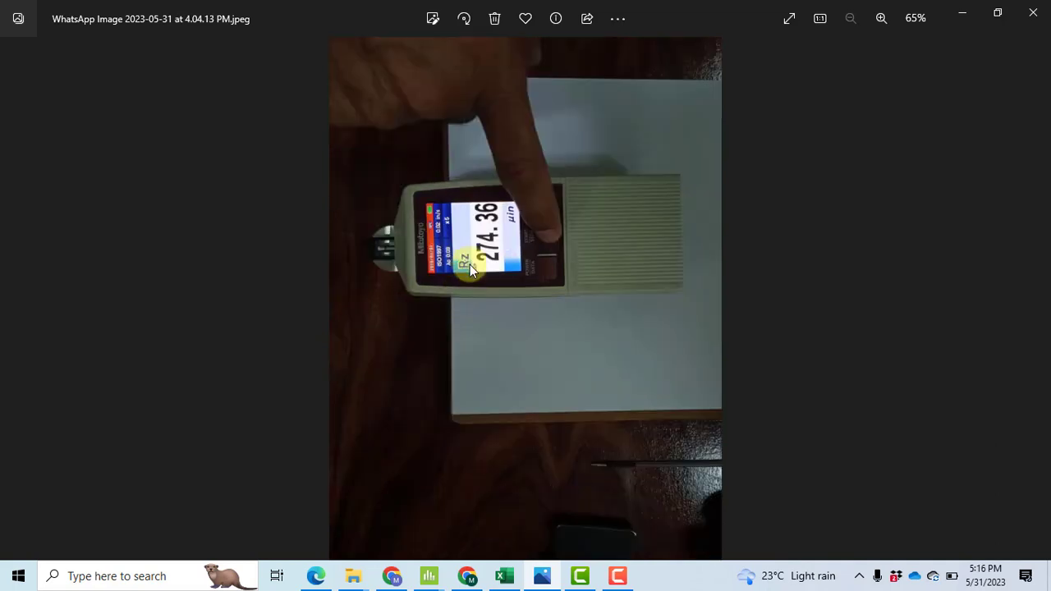
pyautogui.press('Right')
# Switch to Minitab and start a Taguchi design of the 3-level type with 3 factors
pyautogui.hotkey('alt', 'Tab')
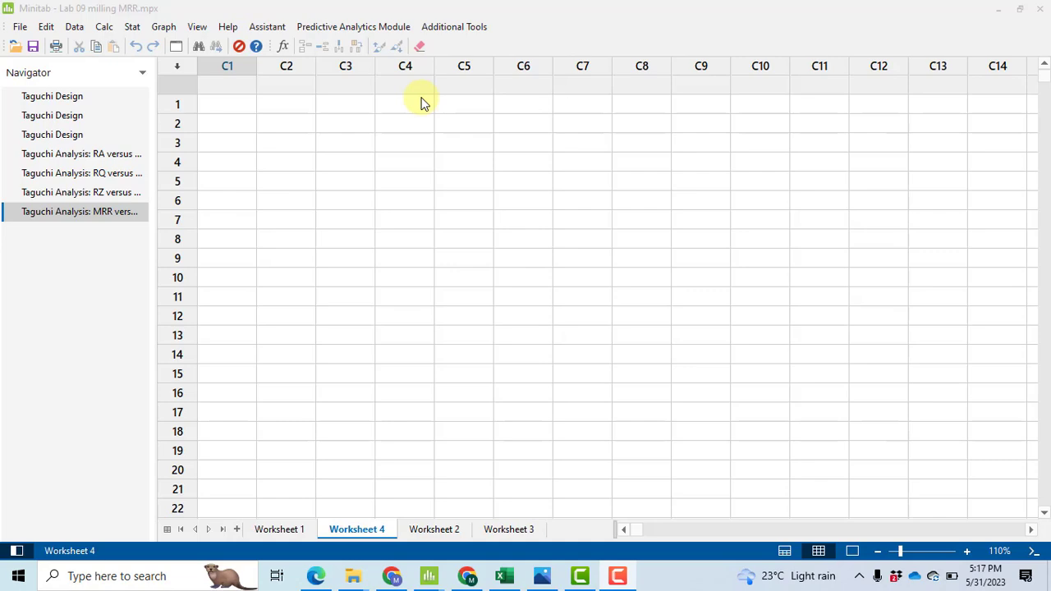
pyautogui.click(132, 27)
pyautogui.moveTo(152, 94)
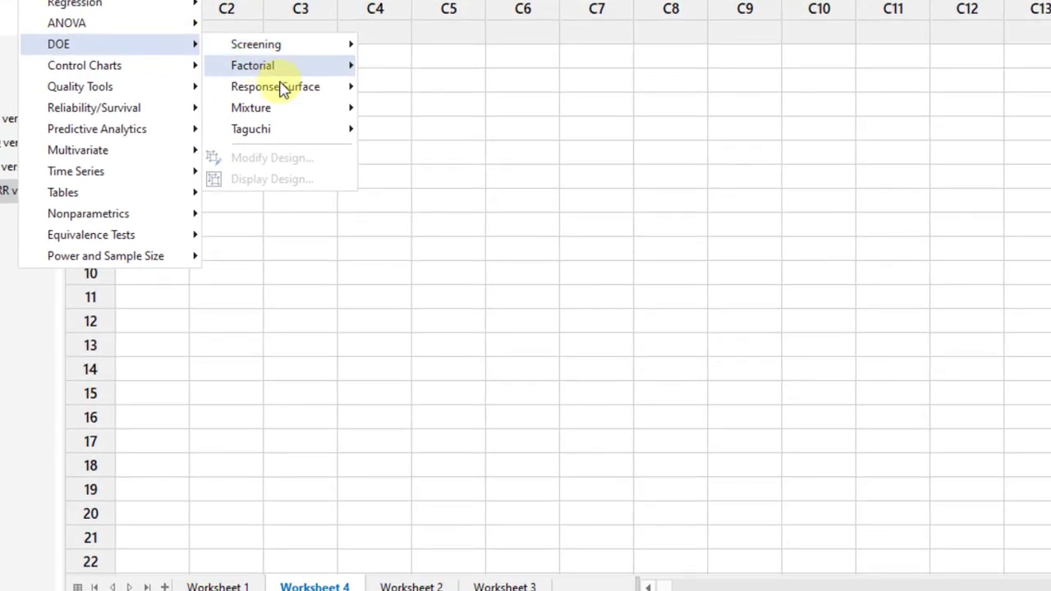
pyautogui.moveTo(305, 131)
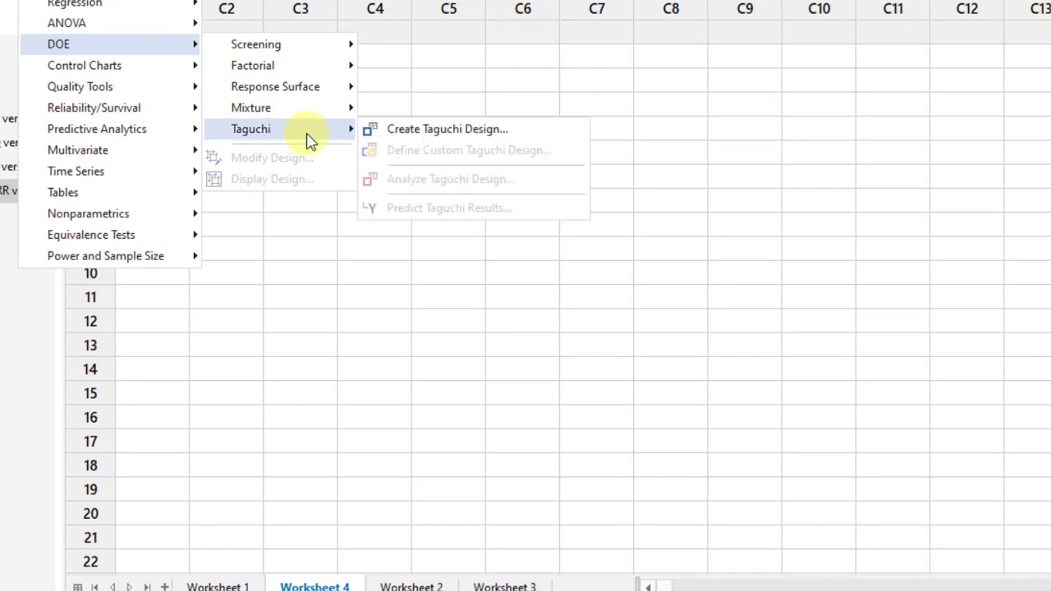
pyautogui.click(472, 135)
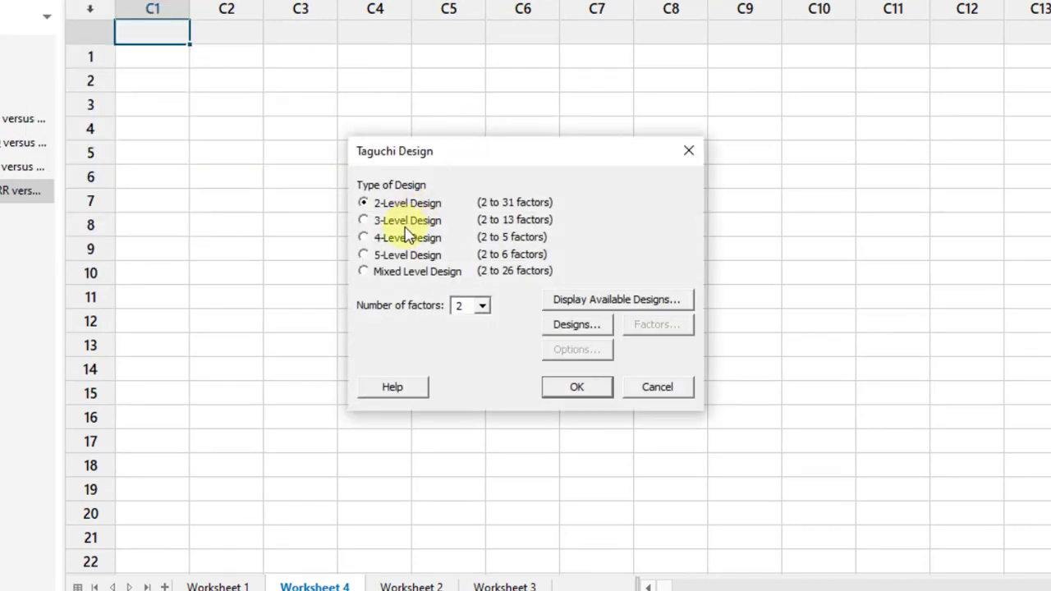
pyautogui.click(410, 221)
pyautogui.click(482, 306)
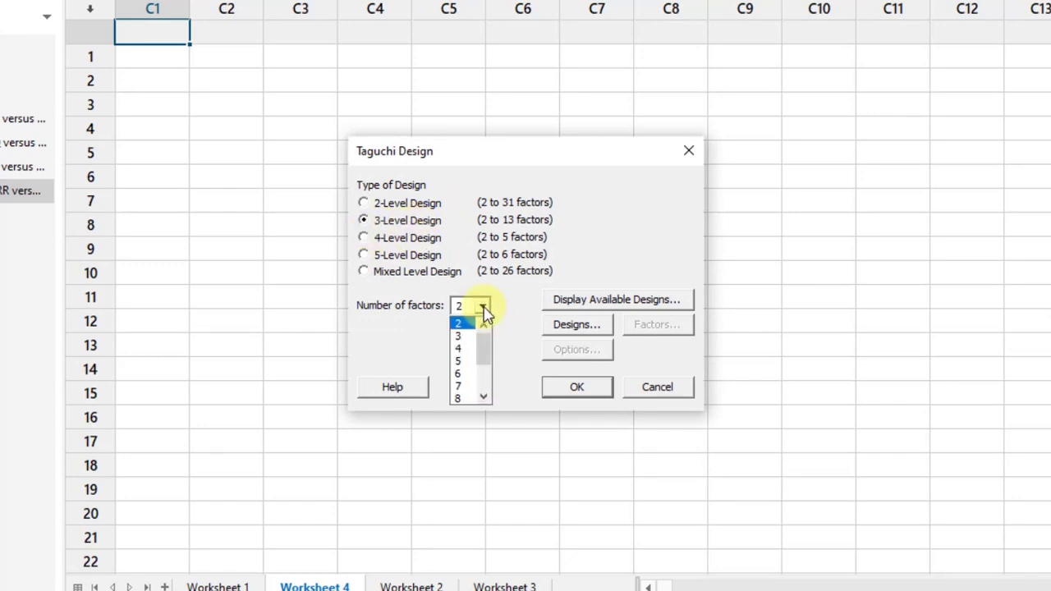
pyautogui.click(468, 335)
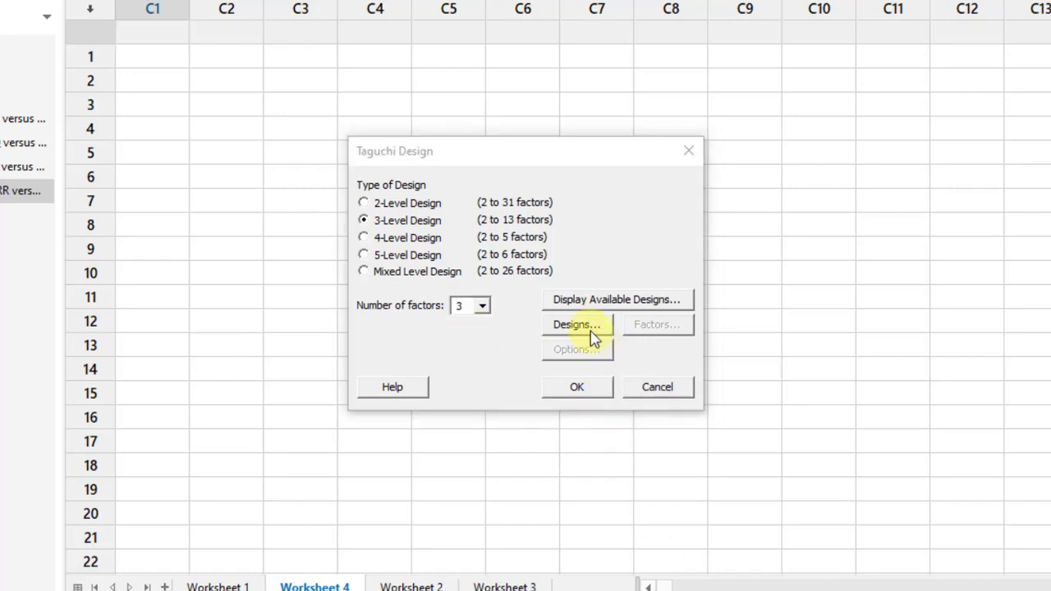
# Compare the available L9 and L27 arrays and choose the L9 runs for the Taguchi design
pyautogui.click(590, 333)
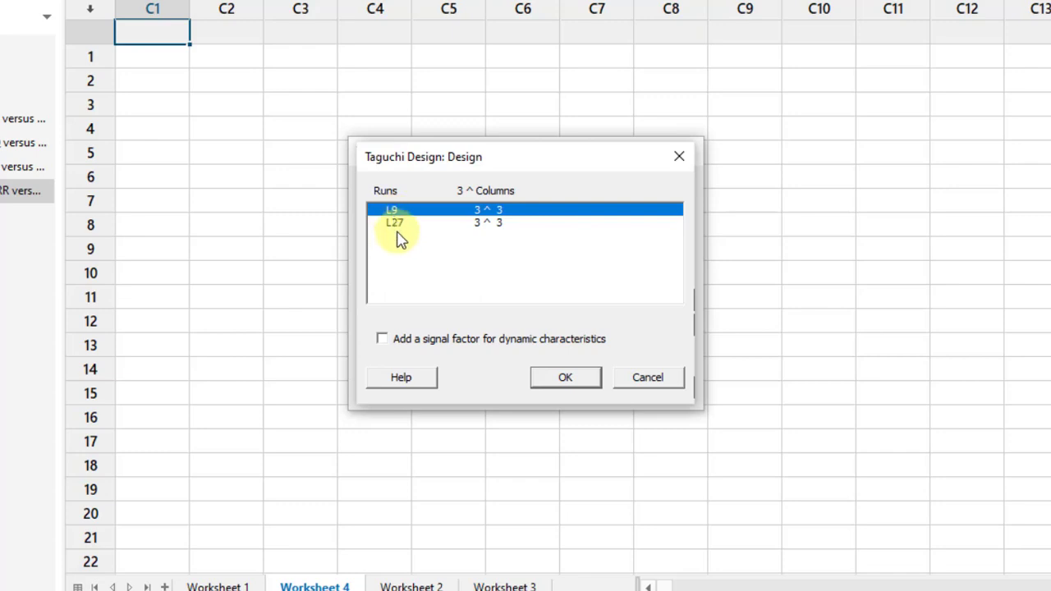
pyautogui.click(397, 228)
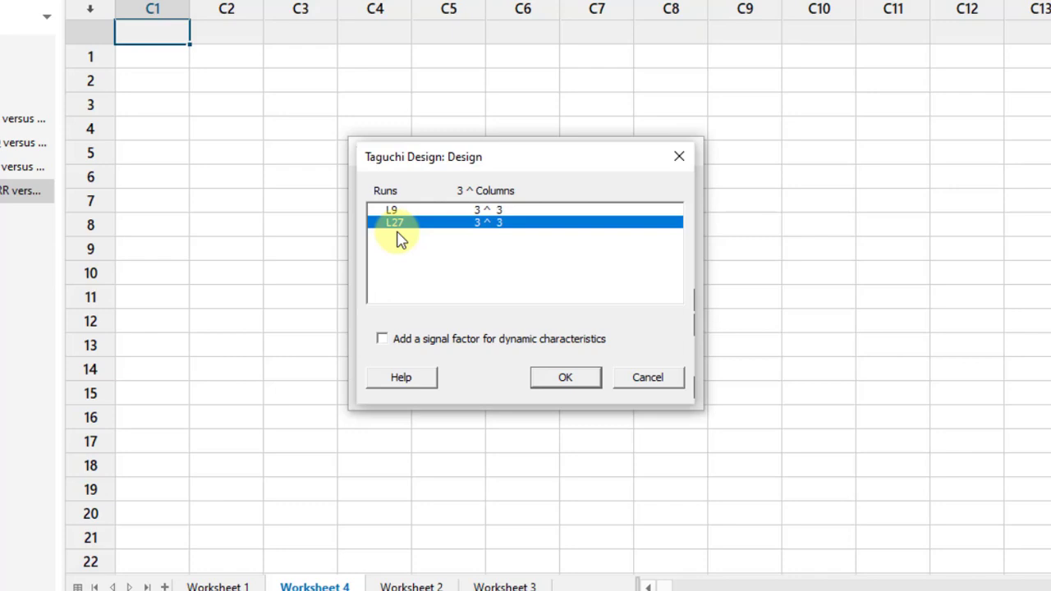
pyautogui.press('Up')
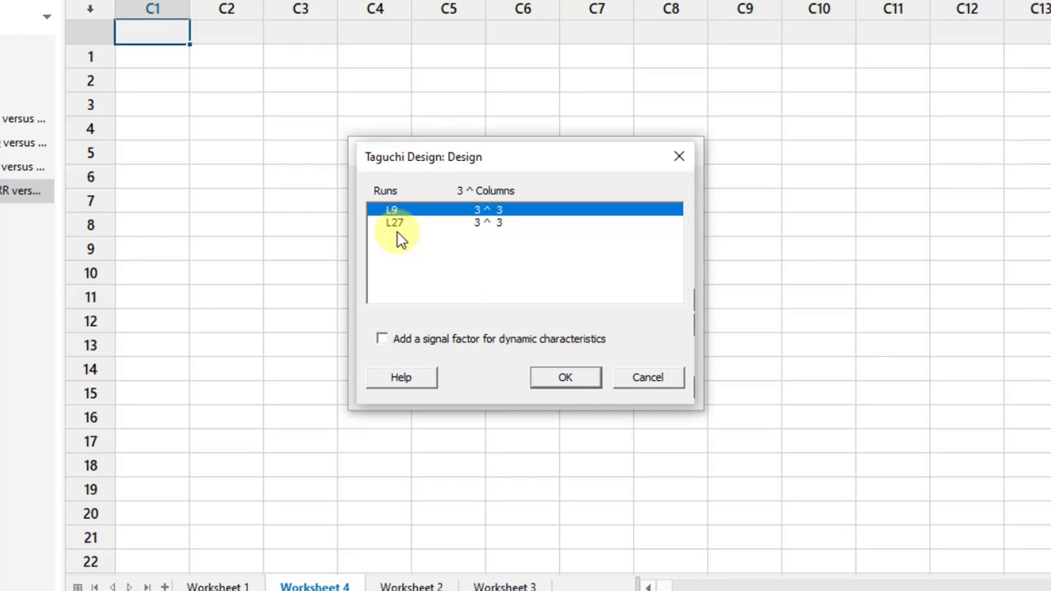
pyautogui.click(566, 381)
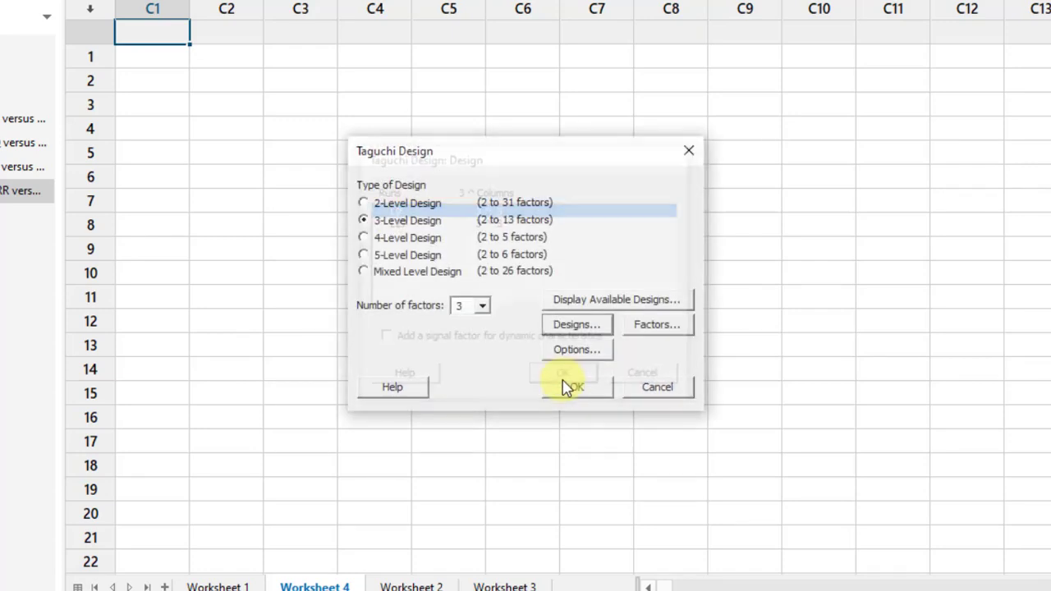
# Name the three design factors Speed, Feed and Depth of cut
pyautogui.click(678, 326)
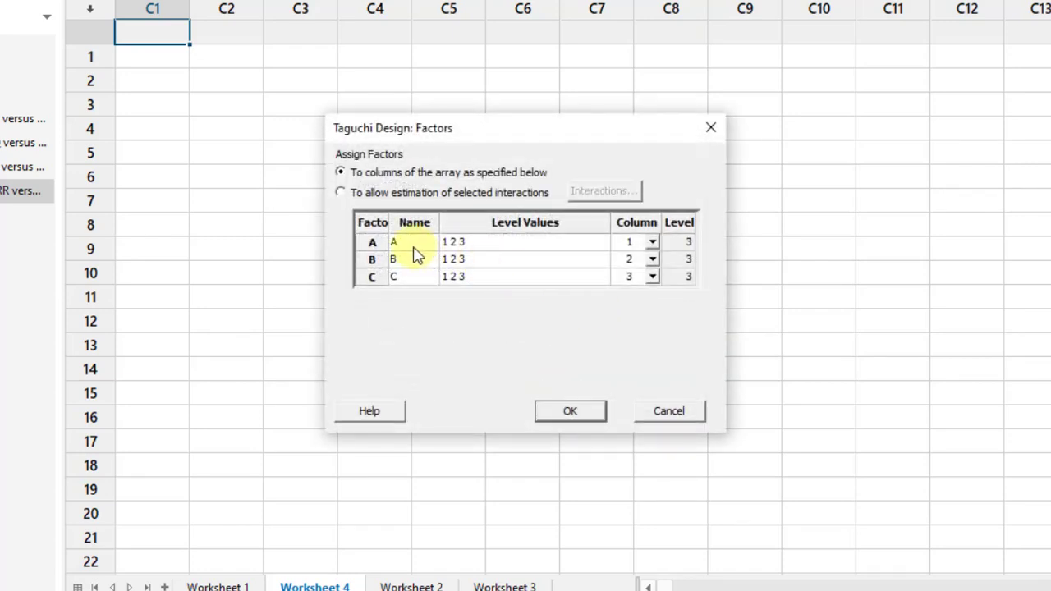
pyautogui.click(414, 245)
pyautogui.write('Speed')
pyautogui.press('Tab')
pyautogui.write('Feed')
pyautogui.press('Tab')
pyautogui.write('Depth of c')
pyautogui.write('ut')
# Set the Speed factor's level values to 1600, 1800 and 2000 and create the Taguchi design
pyautogui.click(468, 247)
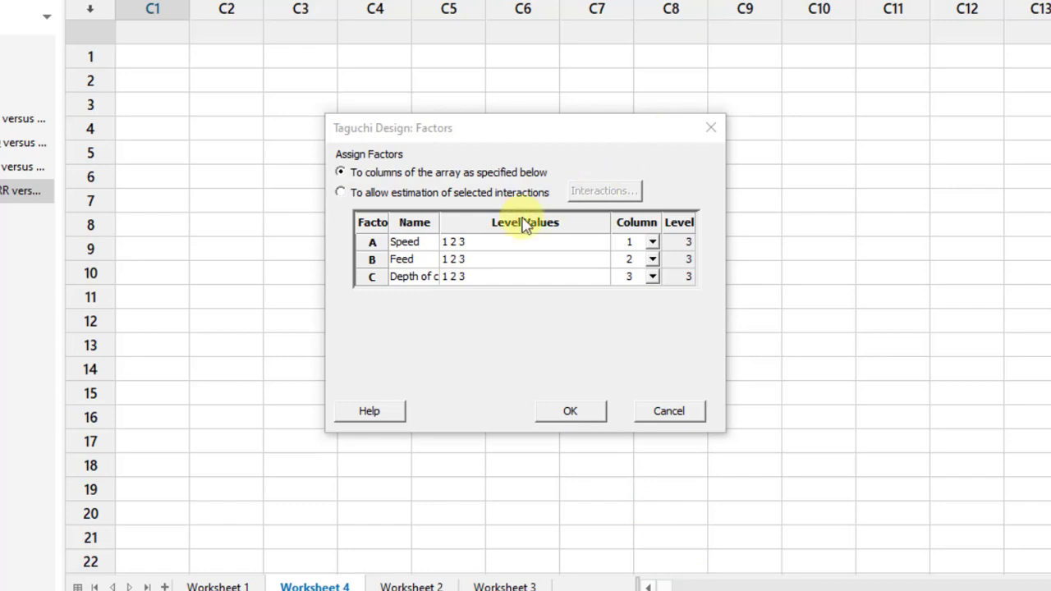
pyautogui.write('16')
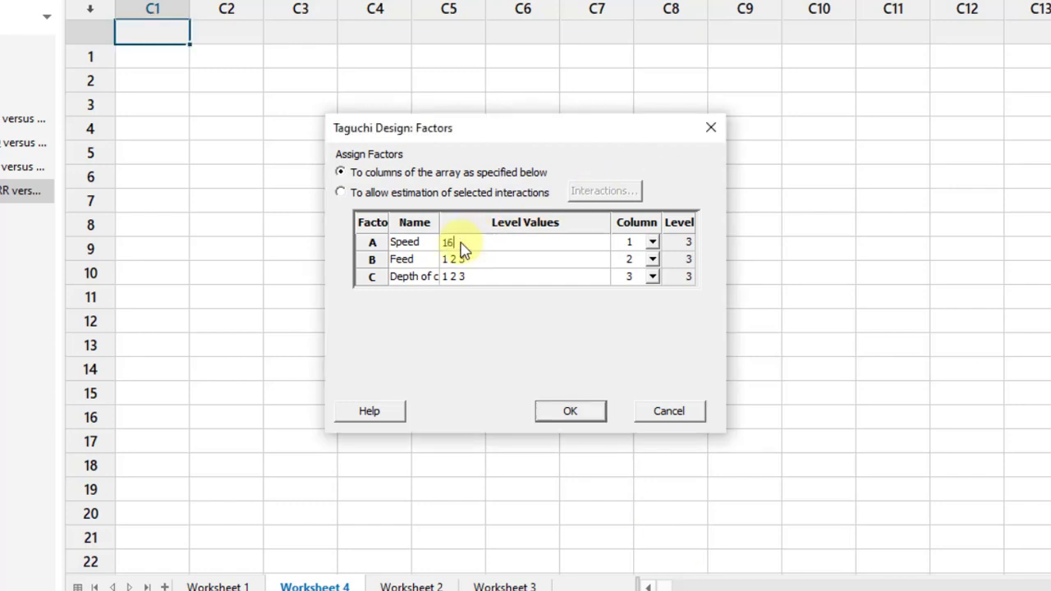
pyautogui.write('00 1800 2000')
pyautogui.press('Return')
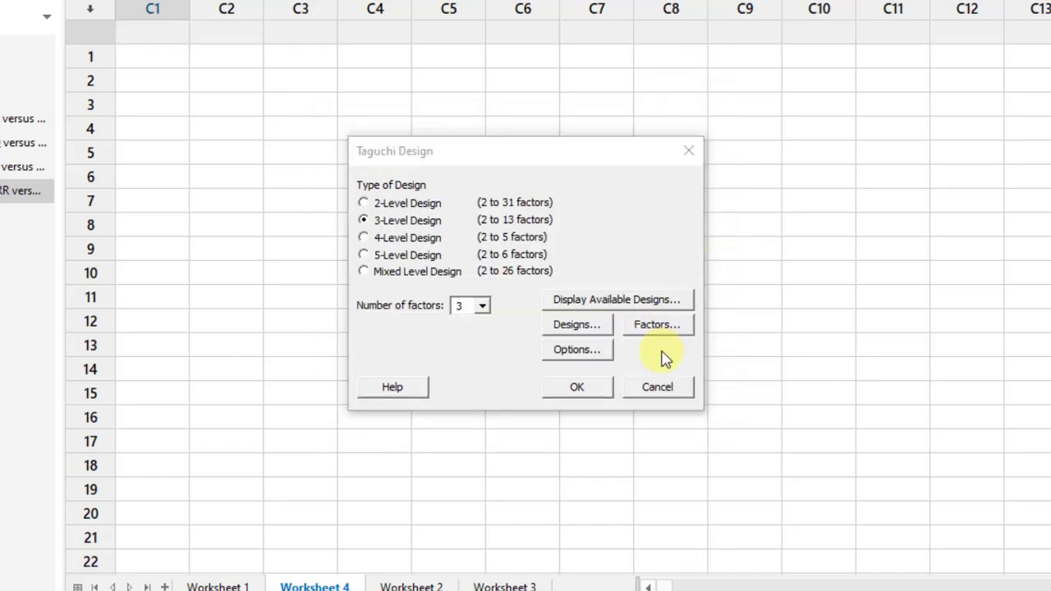
pyautogui.click(577, 387)
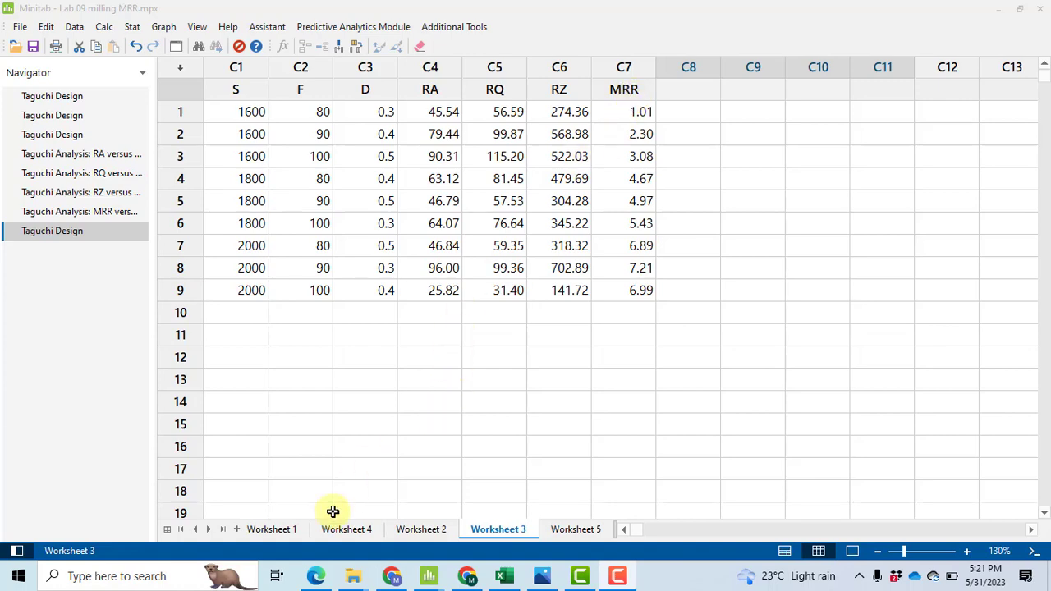
# Consult the material removal rate equation in metals-11-00235-v2.pdf in Edge and return to the Lab 09 milling project in Minitab
pyautogui.click(315, 577)
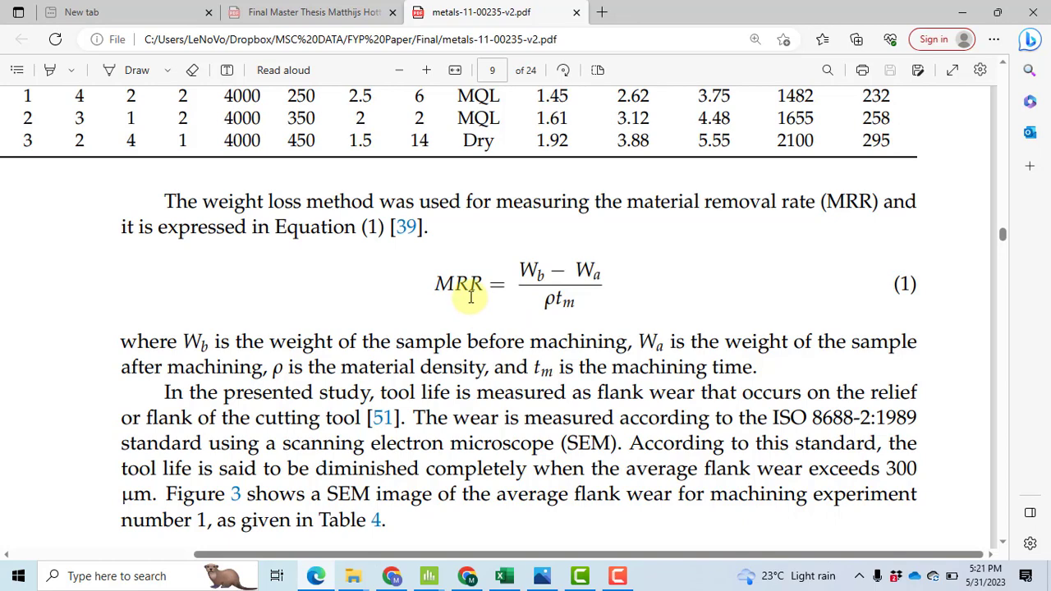
pyautogui.click(429, 578)
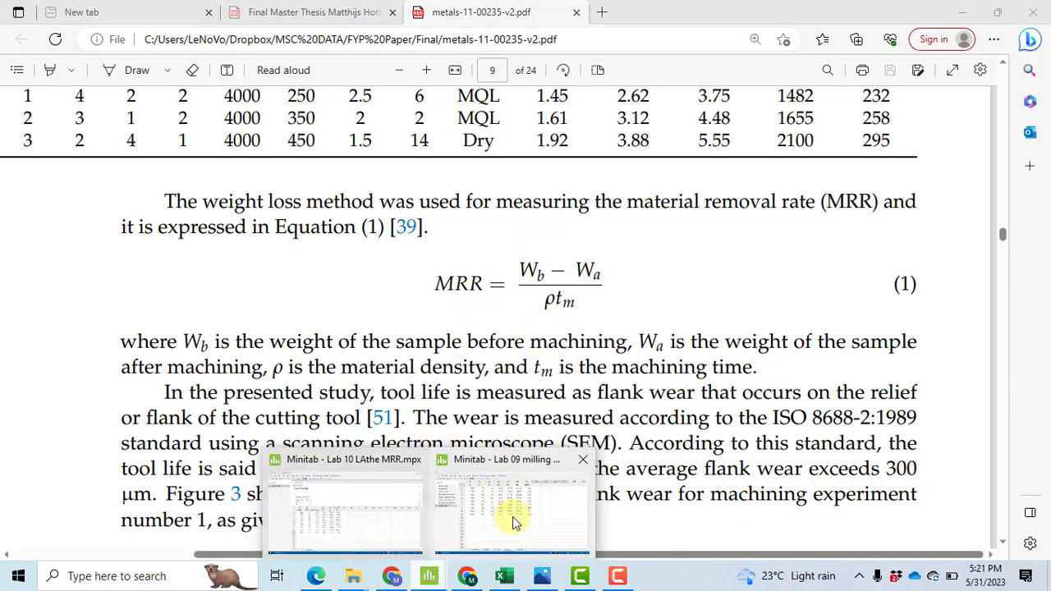
pyautogui.click(512, 516)
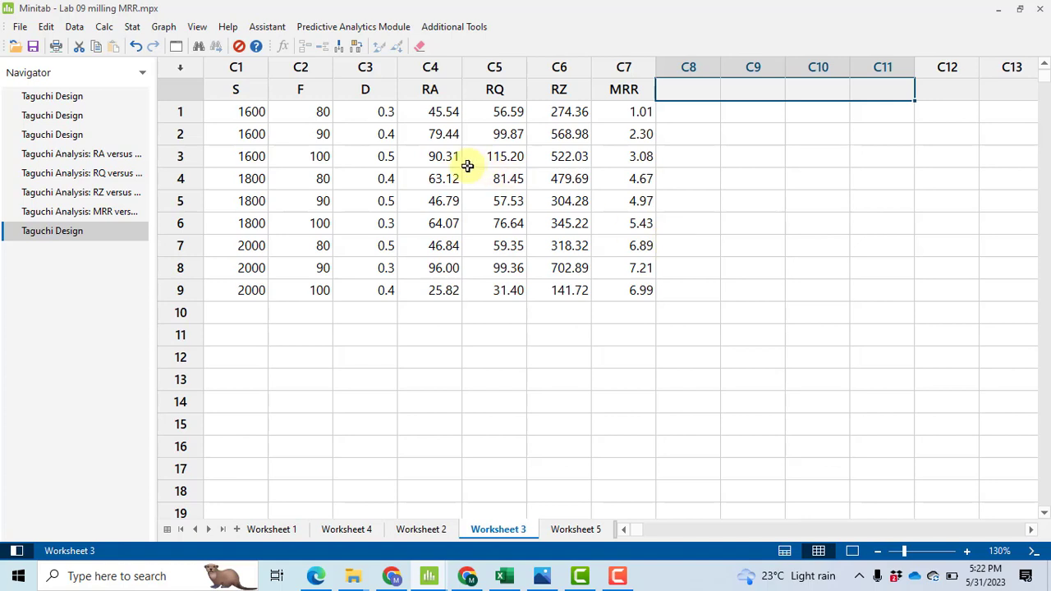
pyautogui.press('F10')
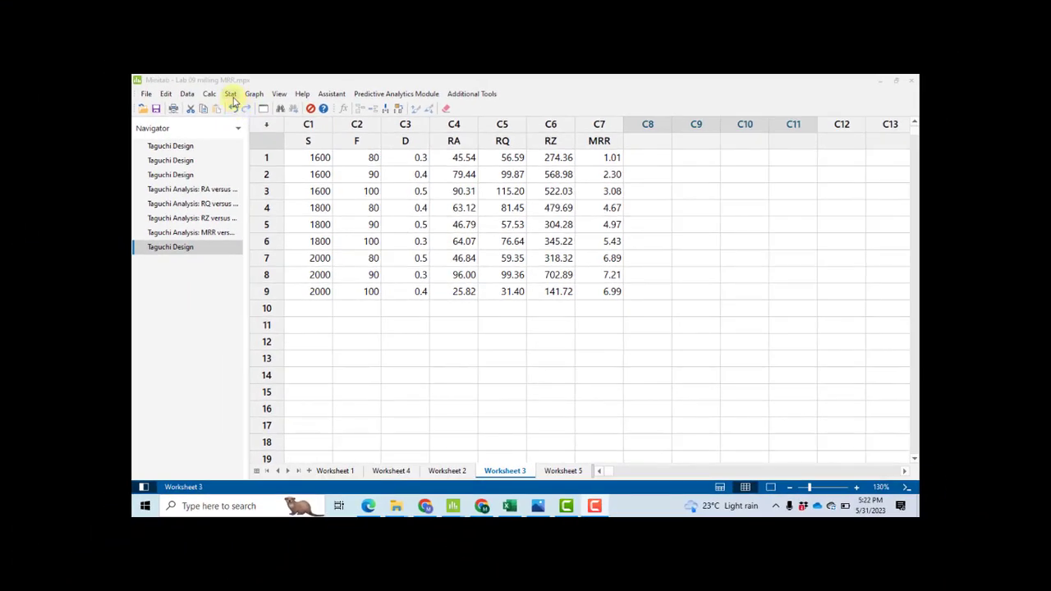
# Set up a Taguchi analysis with RA as the response and main effects plots for the signal to noise ratios
pyautogui.click(231, 95)
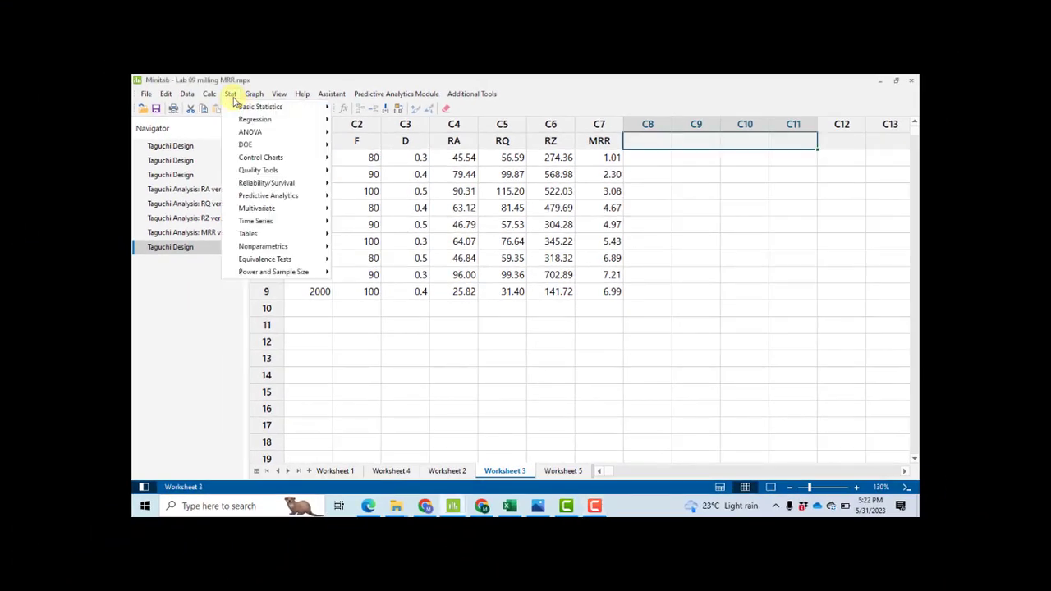
pyautogui.moveTo(263, 145)
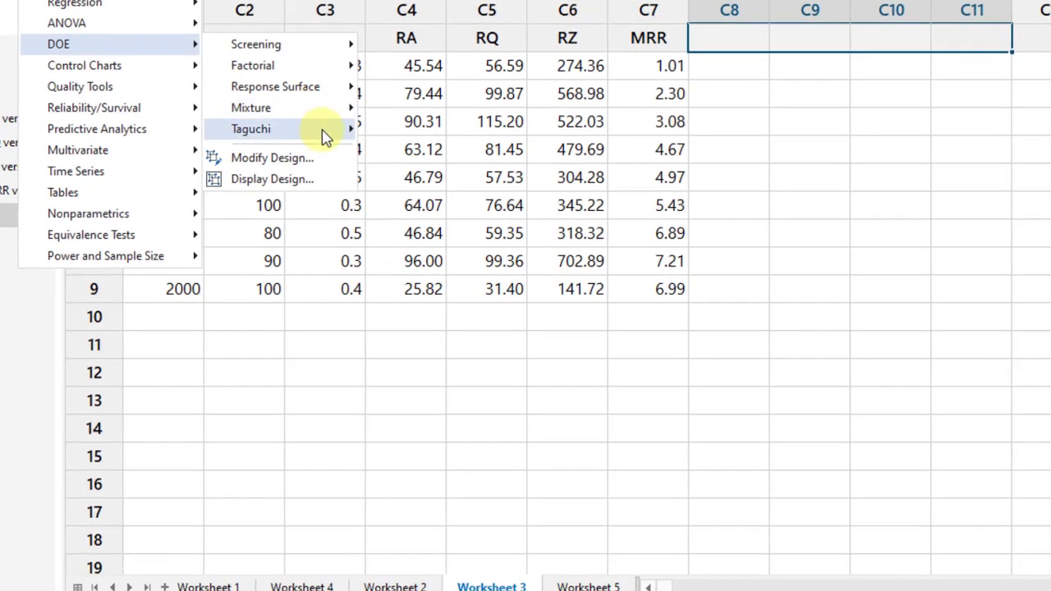
pyautogui.moveTo(321, 134)
pyautogui.click(464, 182)
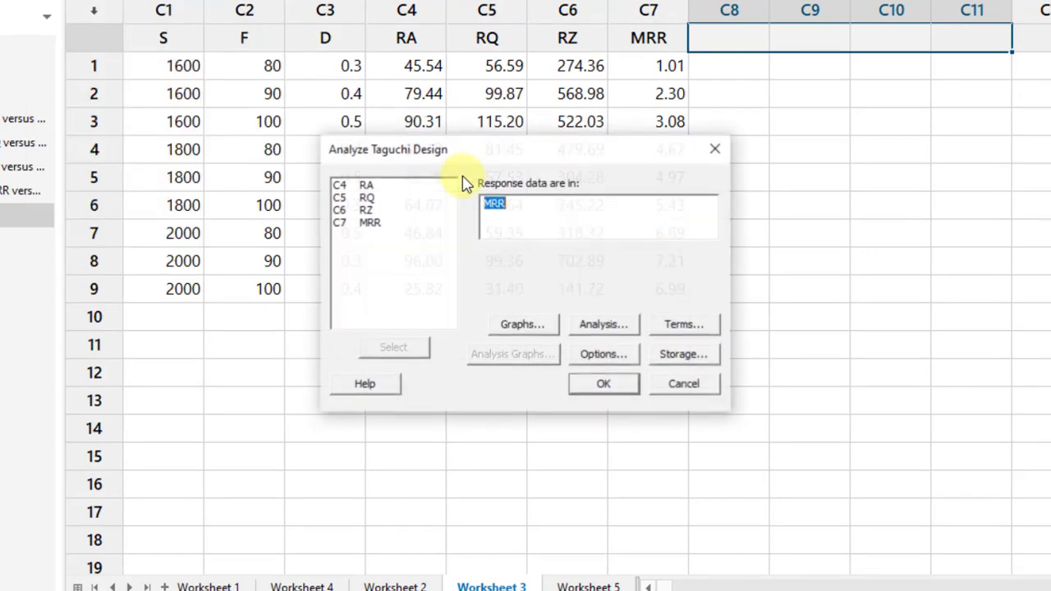
pyautogui.click(523, 328)
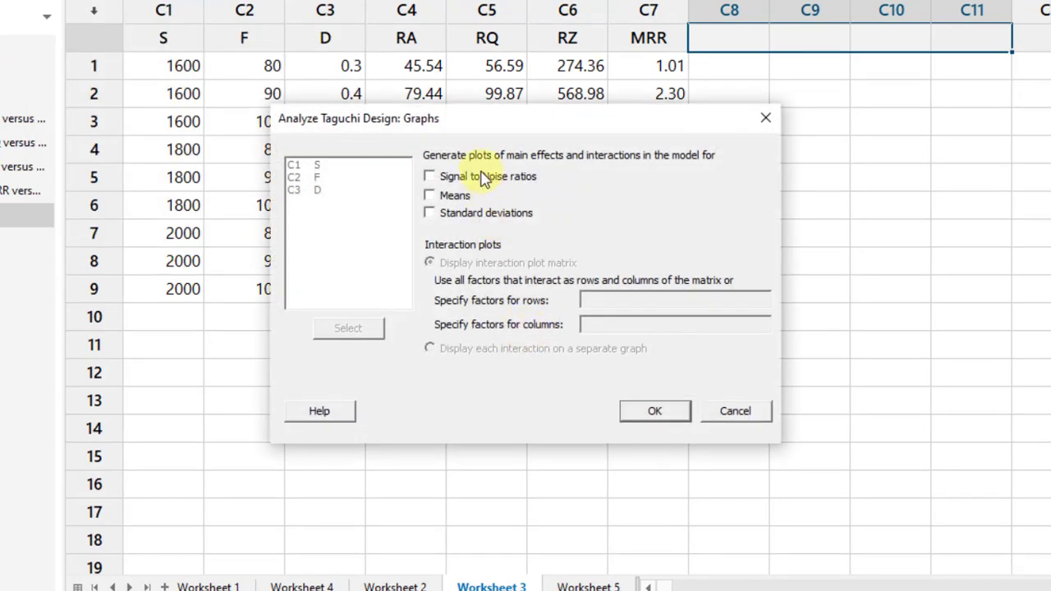
pyautogui.click(478, 179)
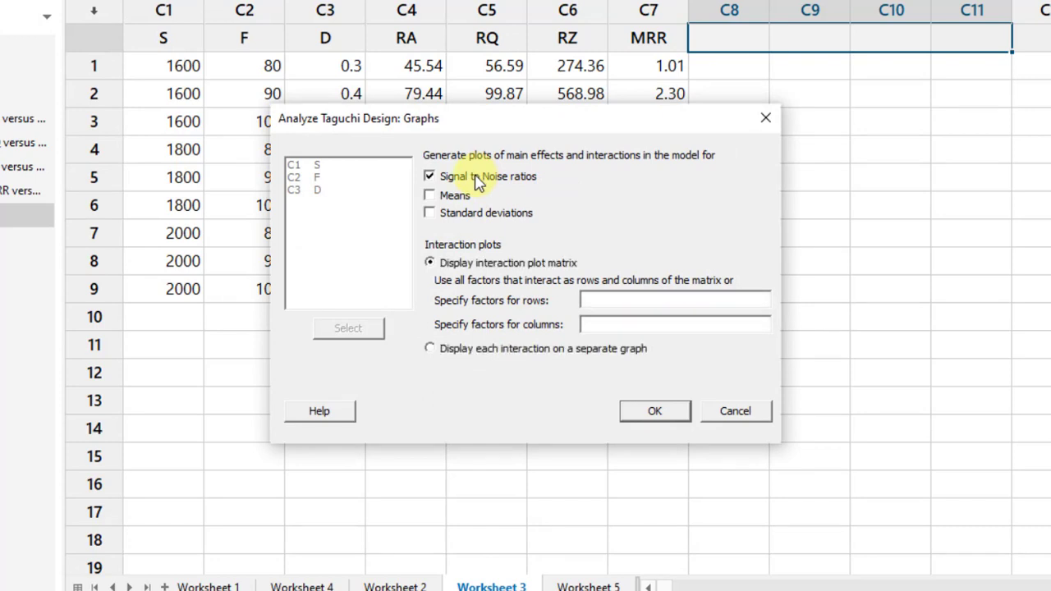
pyautogui.click(661, 415)
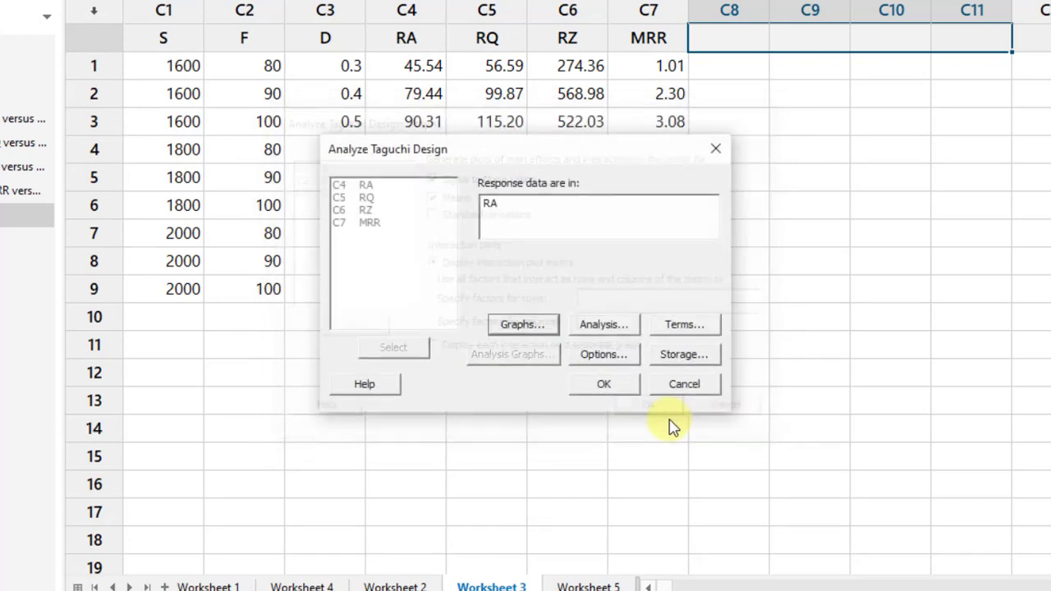
# Run the RA analysis with the signal to noise response table and the terms S, F and D
pyautogui.click(605, 328)
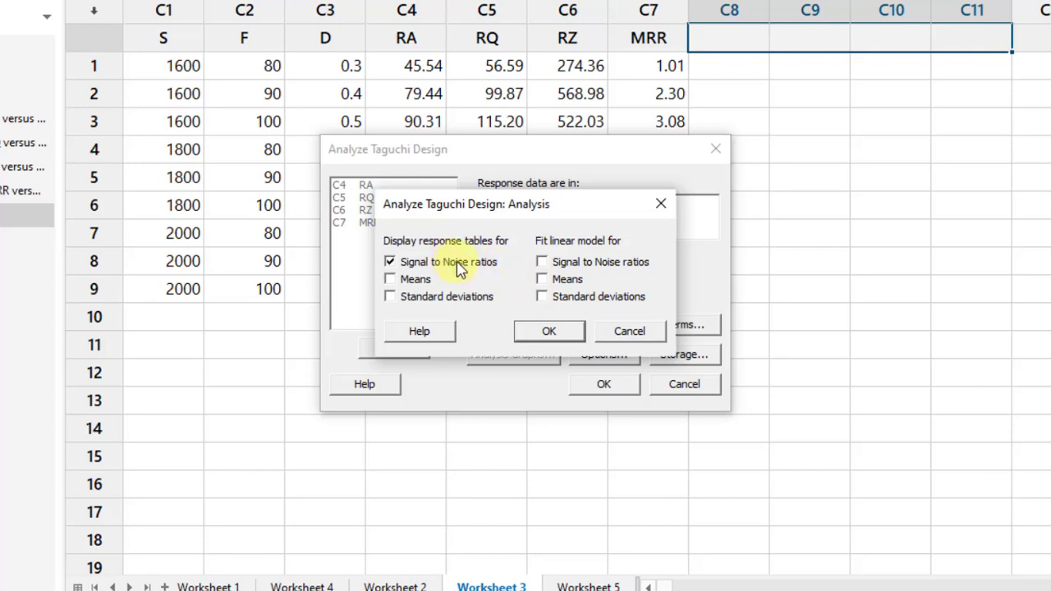
pyautogui.click(556, 331)
pyautogui.click(692, 326)
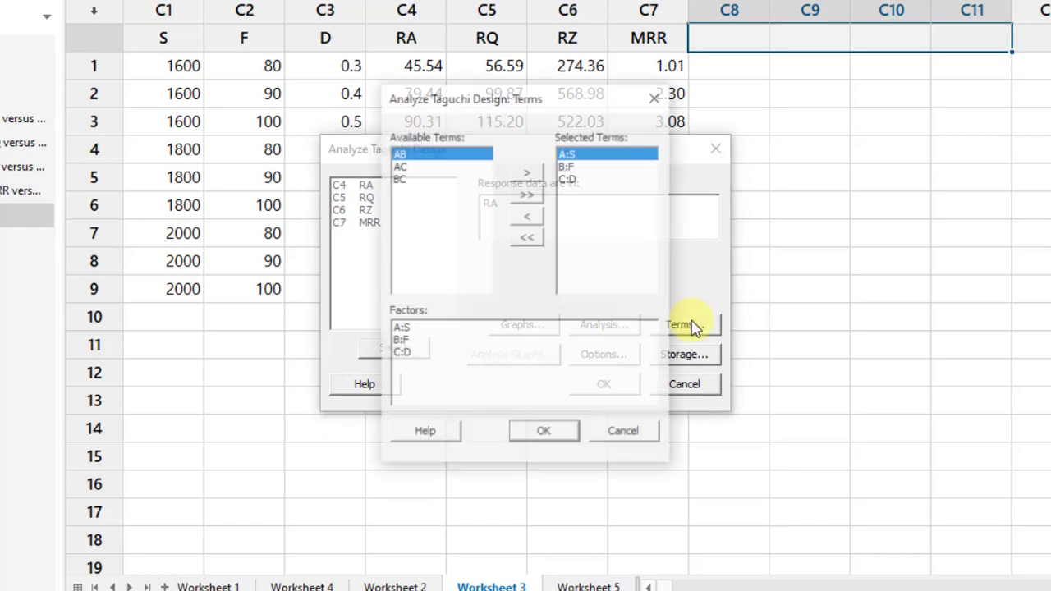
pyautogui.click(545, 433)
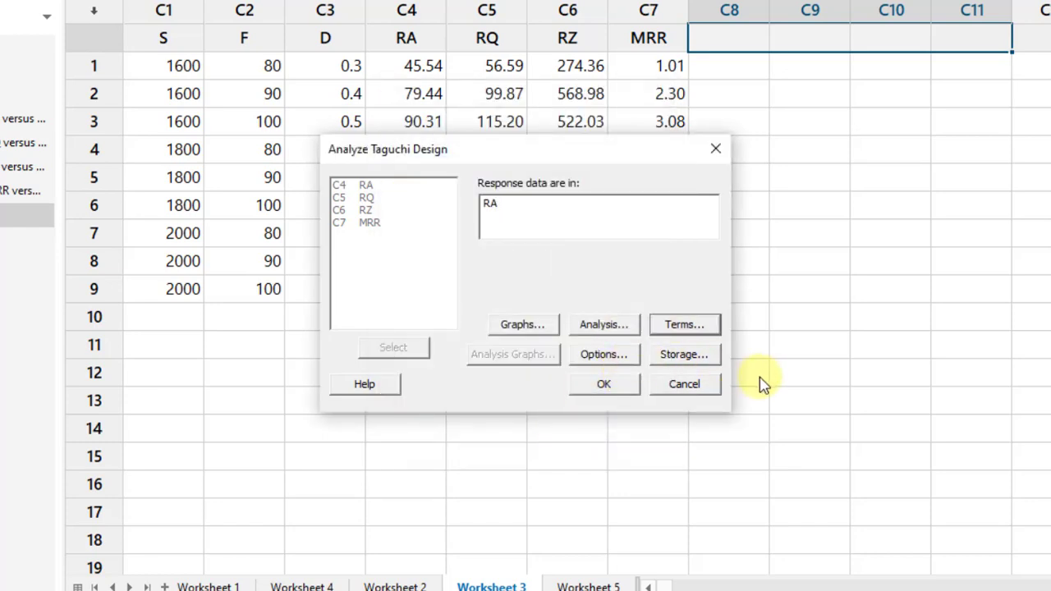
pyautogui.click(611, 386)
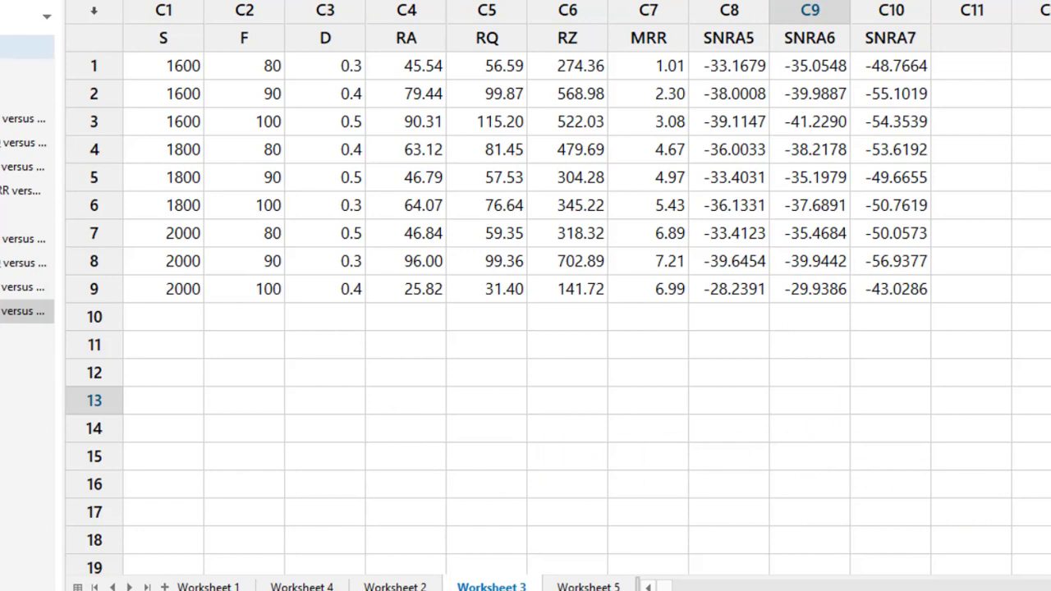
# Run a Taguchi analysis of the MRR response with the signal to noise ratio set to Larger is better
pyautogui.click(37, 0)
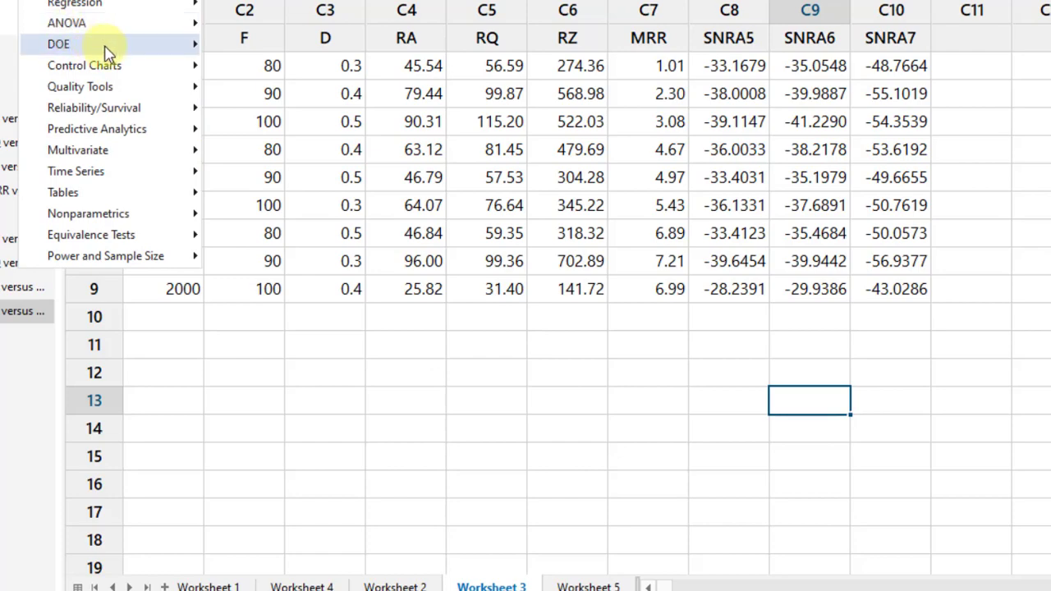
pyautogui.moveTo(183, 42)
pyautogui.moveTo(293, 131)
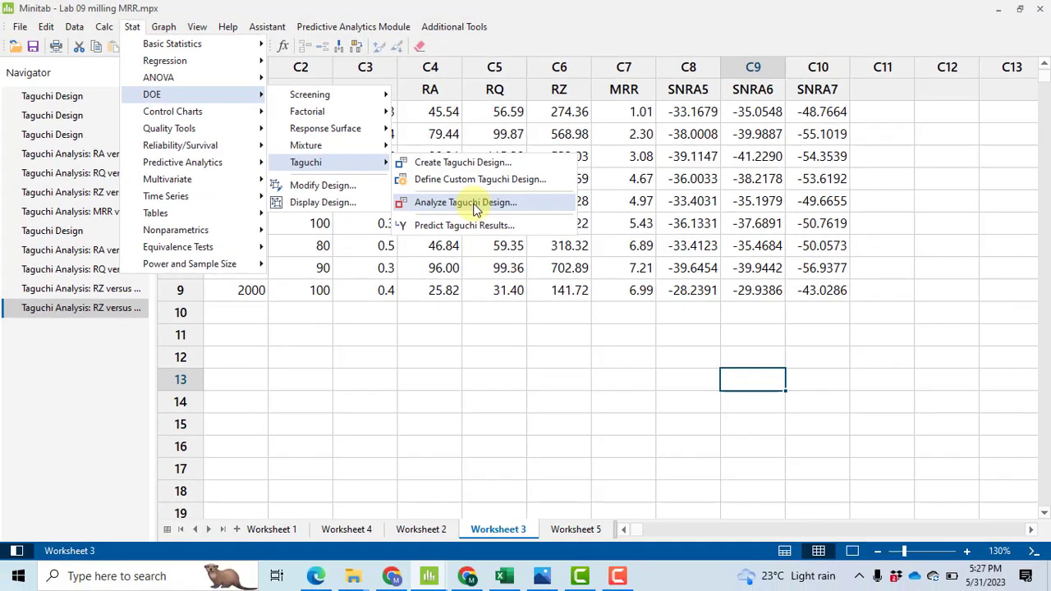
pyautogui.click(464, 190)
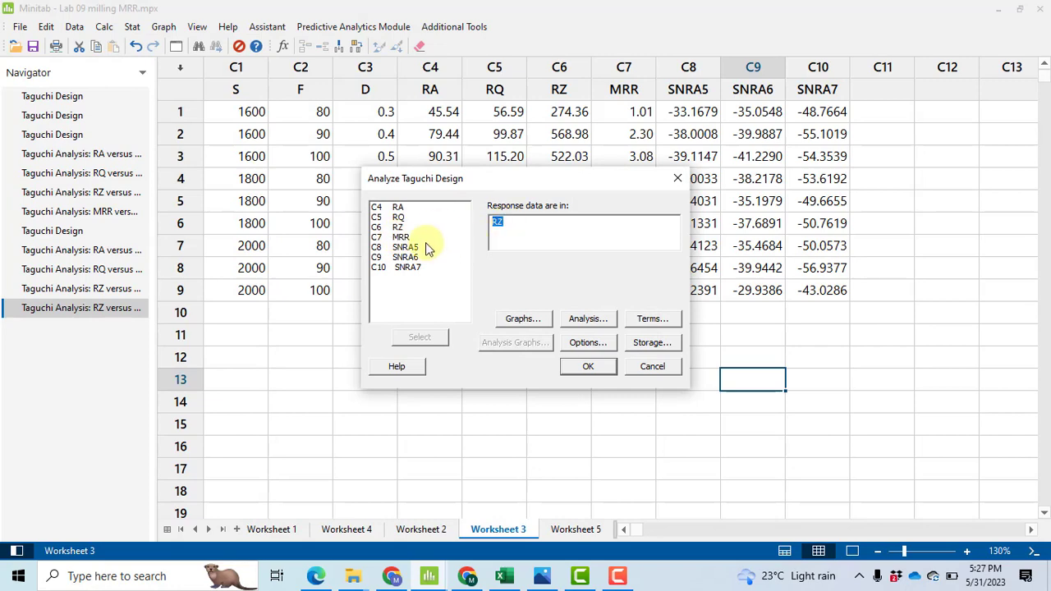
pyautogui.click(588, 343)
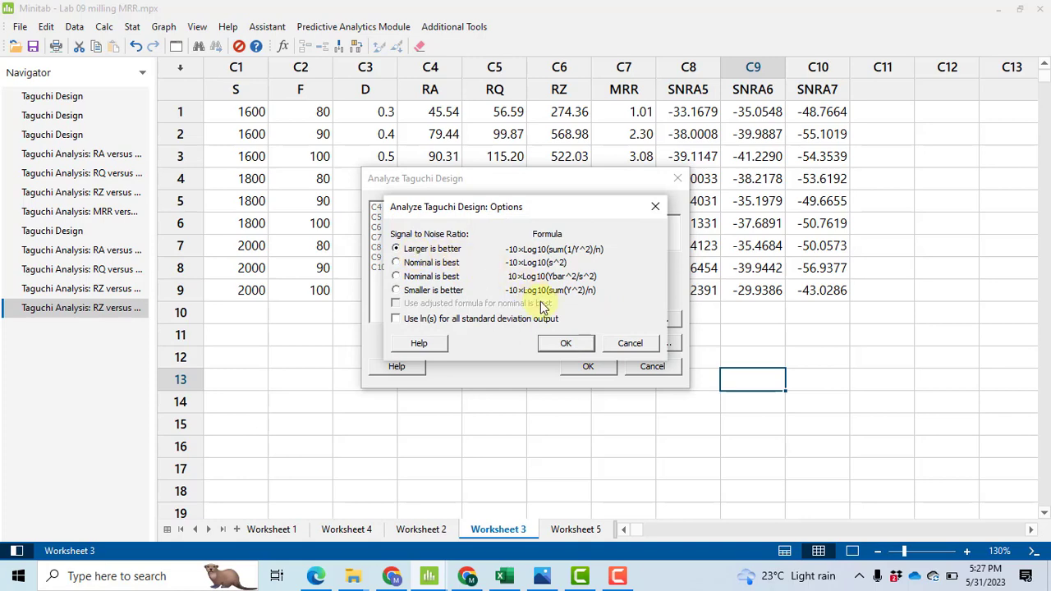
pyautogui.click(574, 347)
pyautogui.click(595, 366)
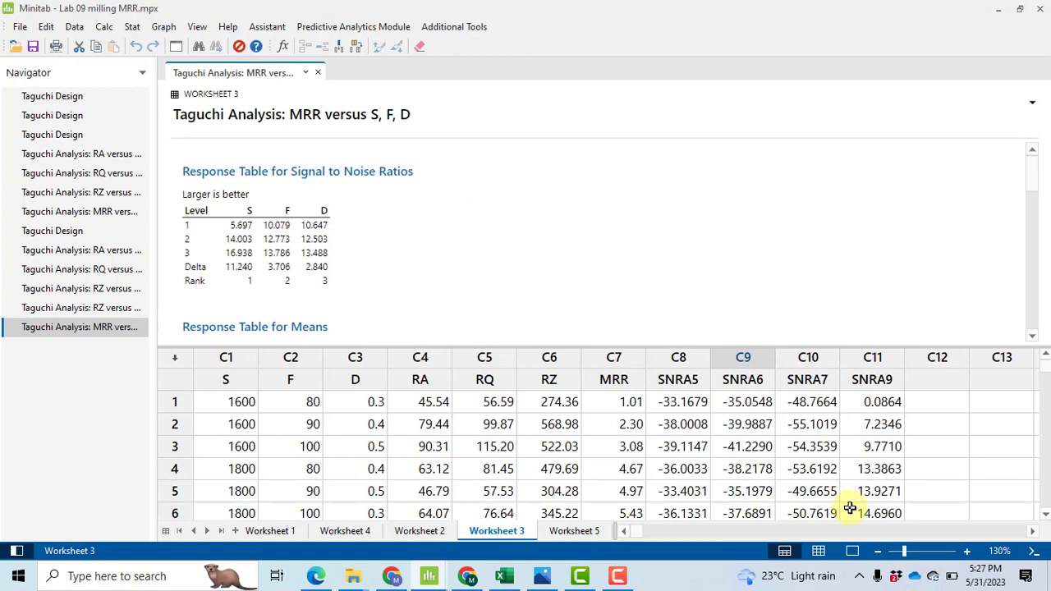
# Review the stored MRR signal to noise ratios in the worksheet, and the analysis response tables and main effects plots
pyautogui.click(818, 551)
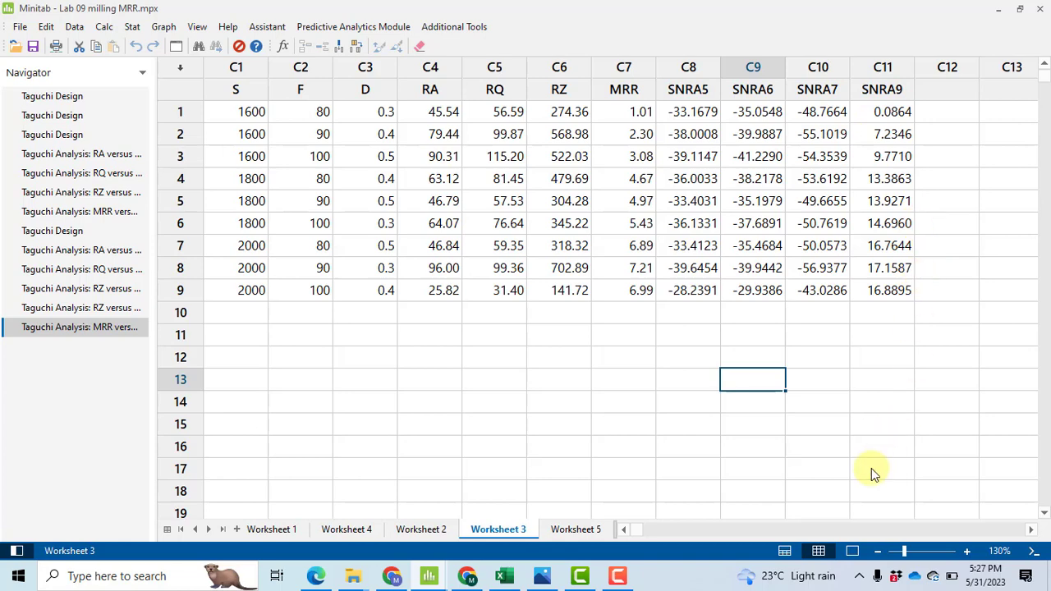
pyautogui.click(852, 551)
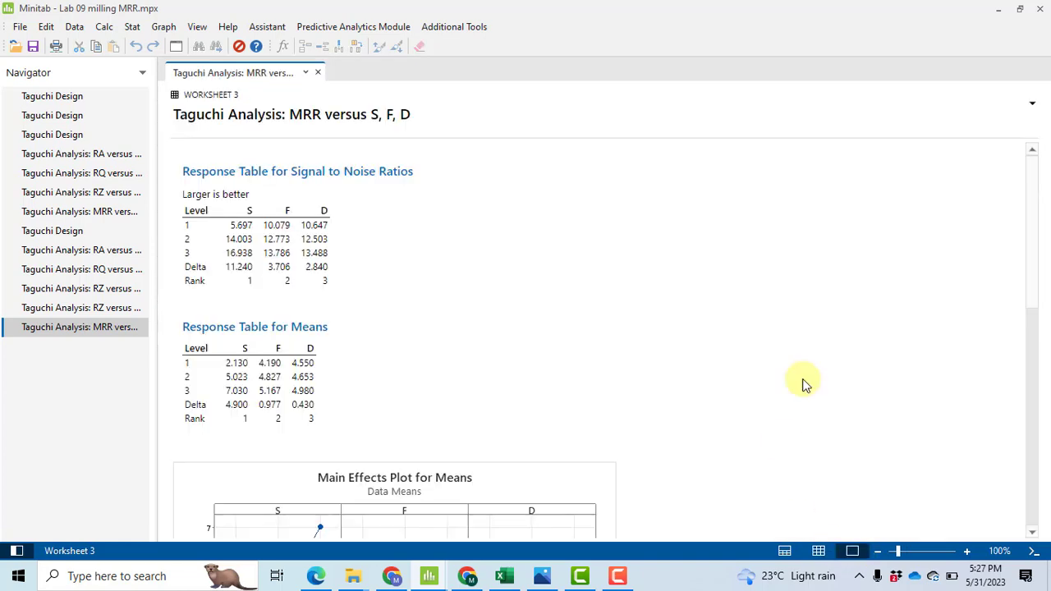
pyautogui.moveTo(1034, 197); pyautogui.dragTo(1039, 310)
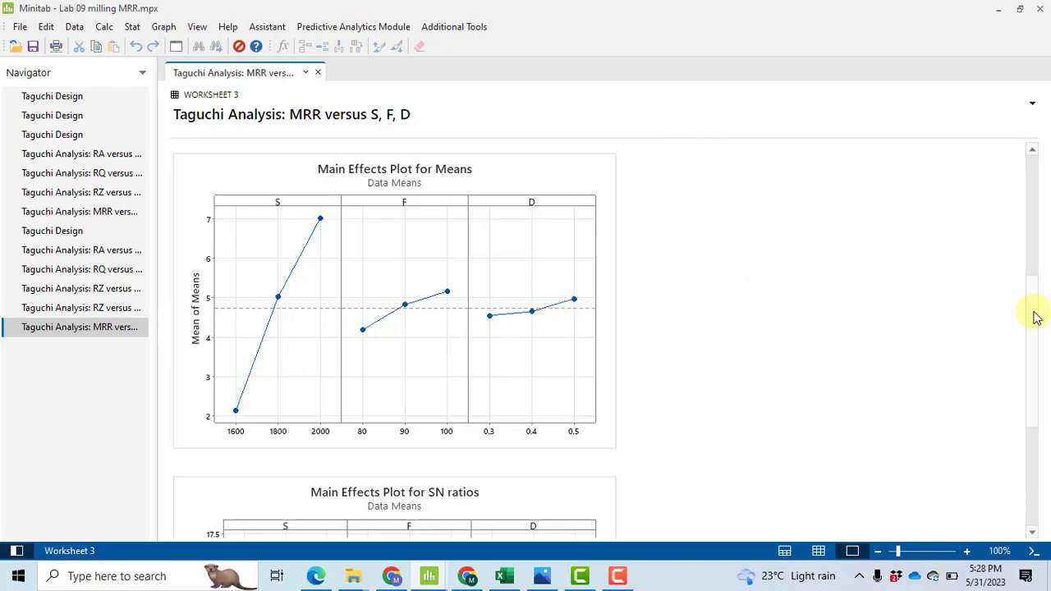
pyautogui.moveTo(1030, 294); pyautogui.dragTo(1043, 387)
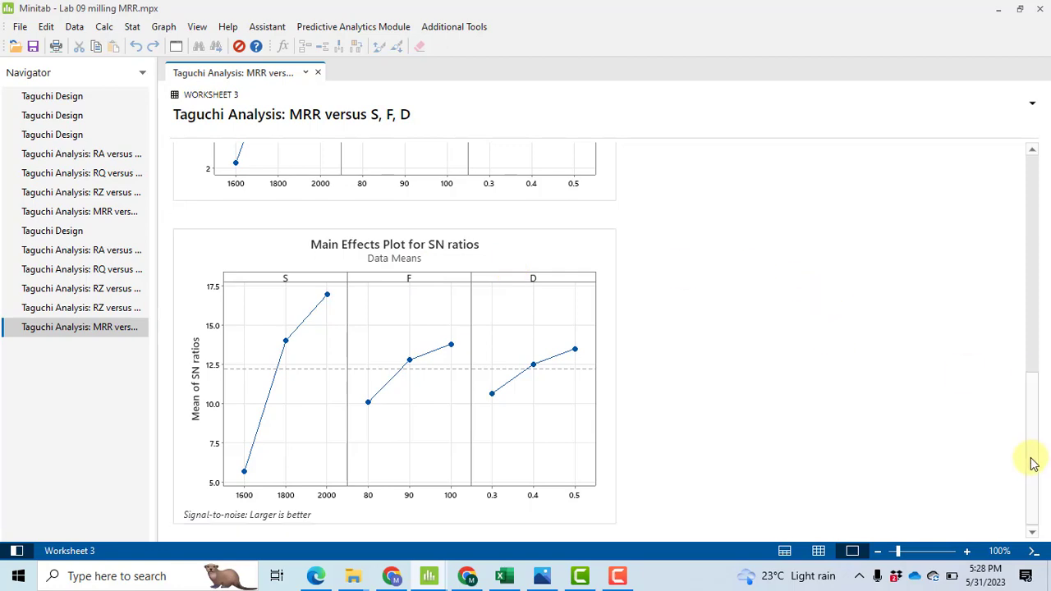
pyautogui.moveTo(1032, 462); pyautogui.dragTo(966, 241)
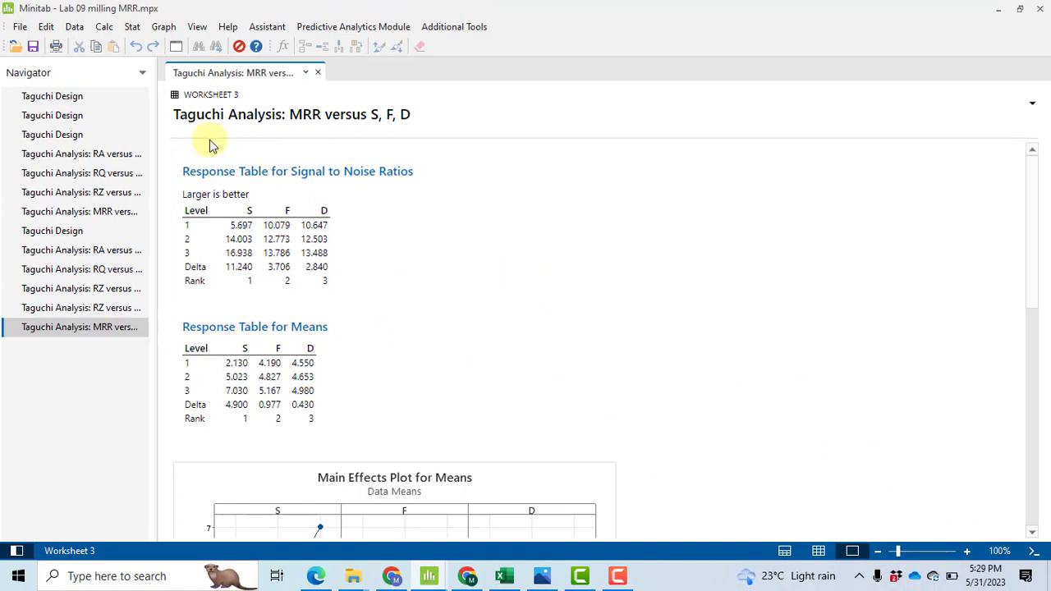
# Set up an ANOVA General Linear Model with RA as the response and S, F and D as factors
pyautogui.click(132, 27)
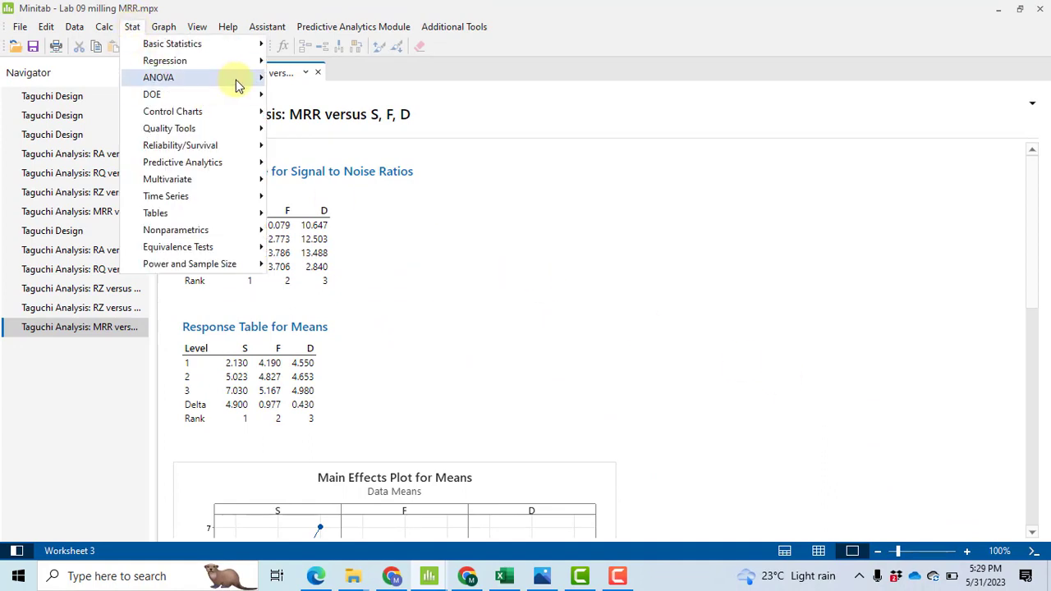
pyautogui.moveTo(237, 85)
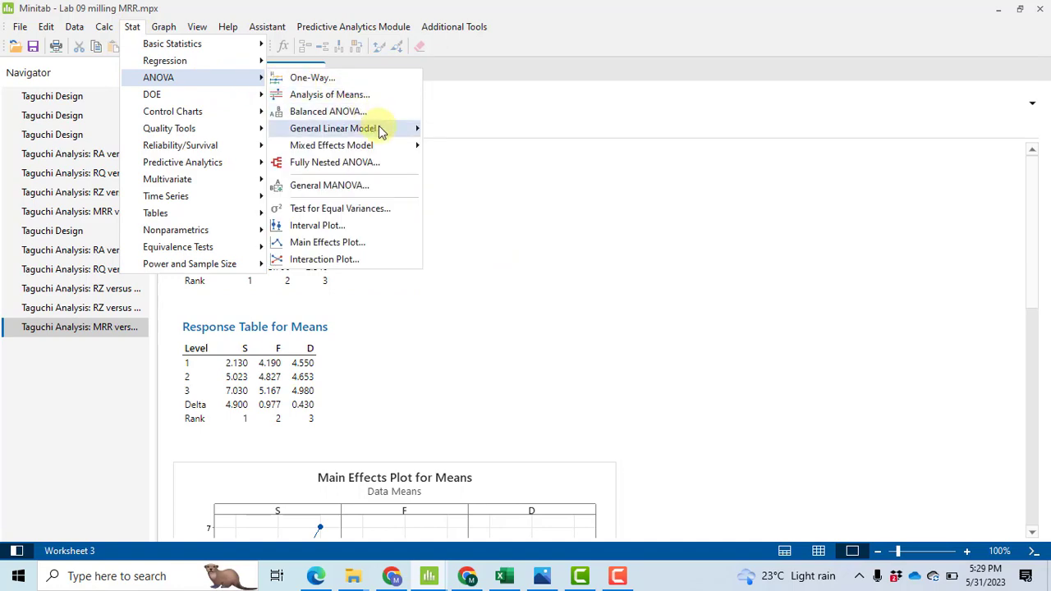
pyautogui.moveTo(376, 129)
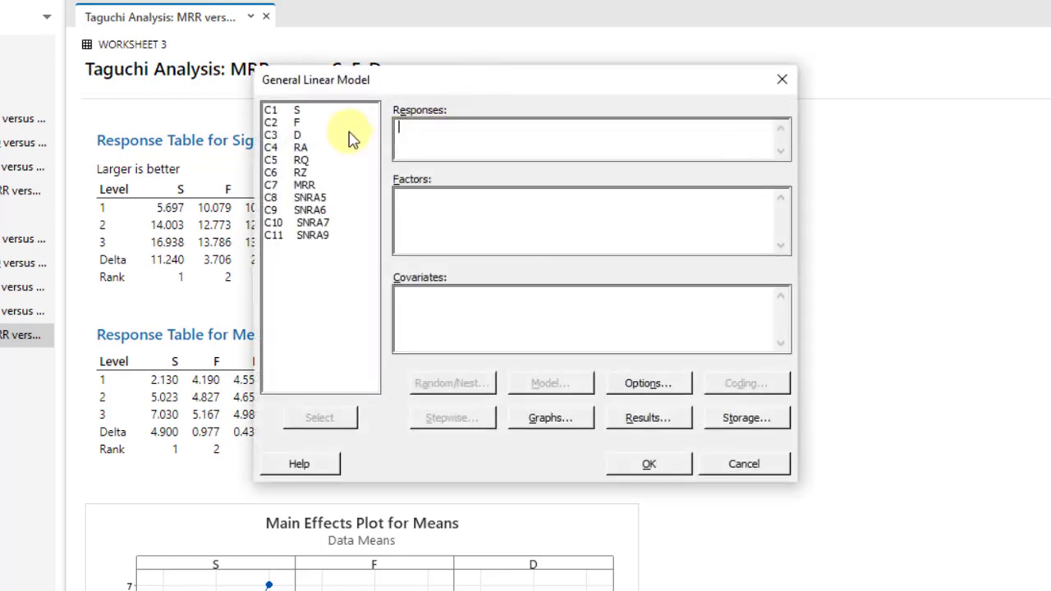
pyautogui.click(304, 149)
pyautogui.doubleClick(305, 150)
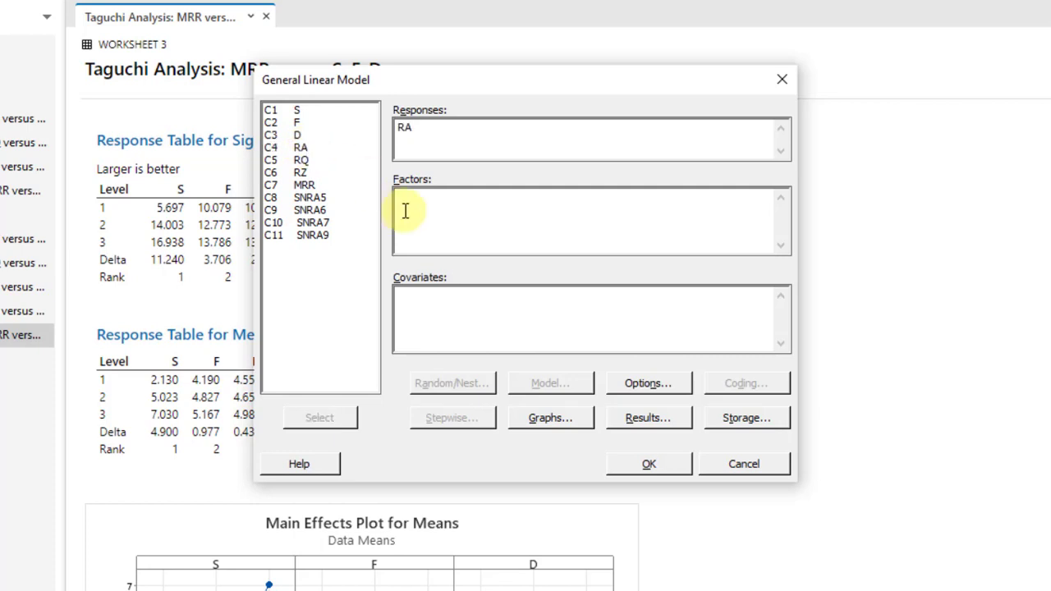
pyautogui.doubleClick(296, 110)
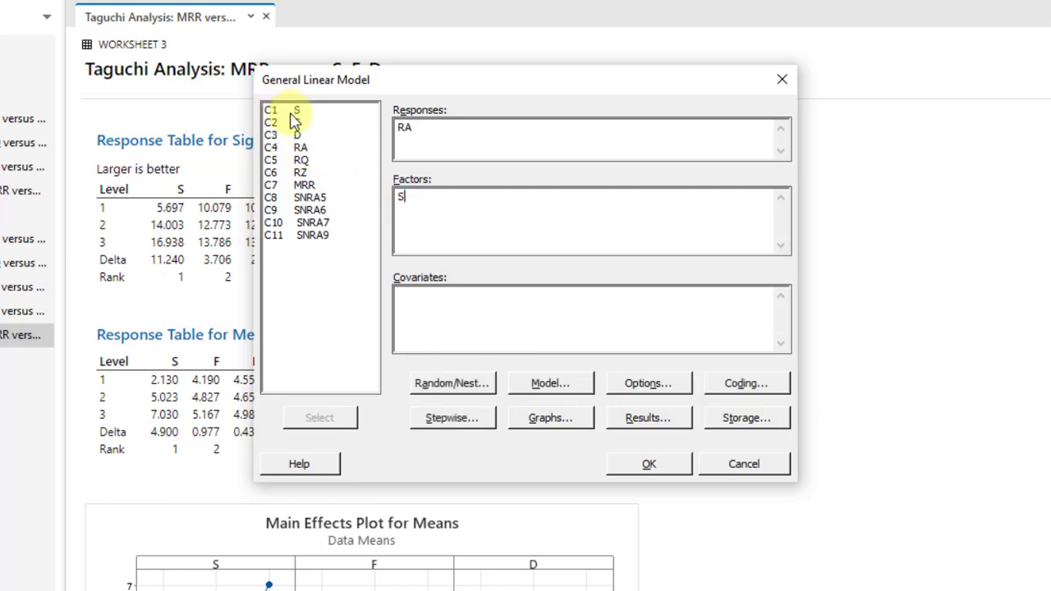
pyautogui.doubleClick(300, 123)
pyautogui.doubleClick(299, 135)
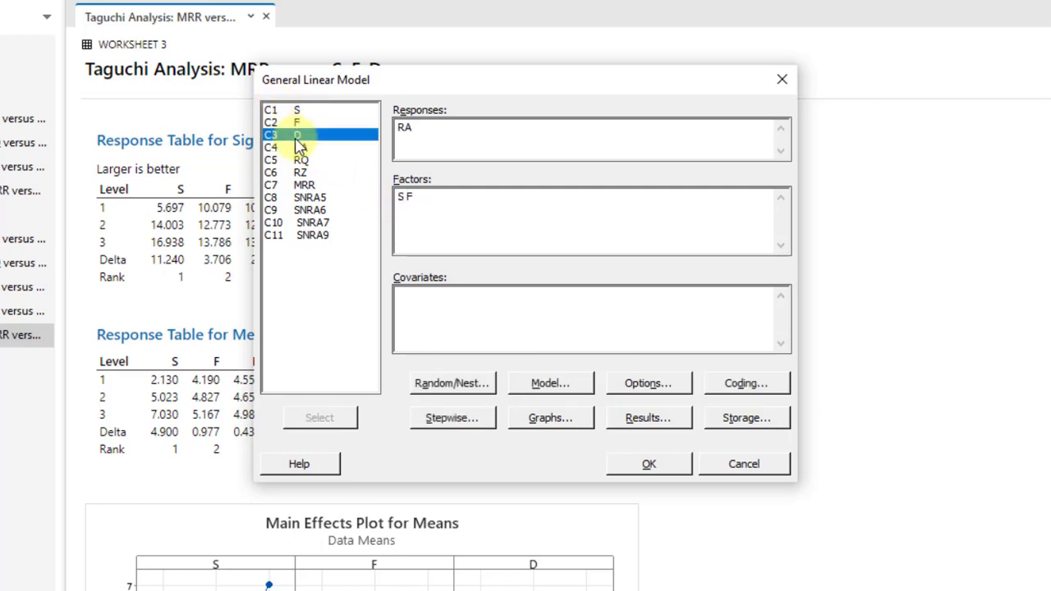
# Check the general linear model's terms and its confidence level, sum of squares and transformation options without changing them
pyautogui.click(542, 388)
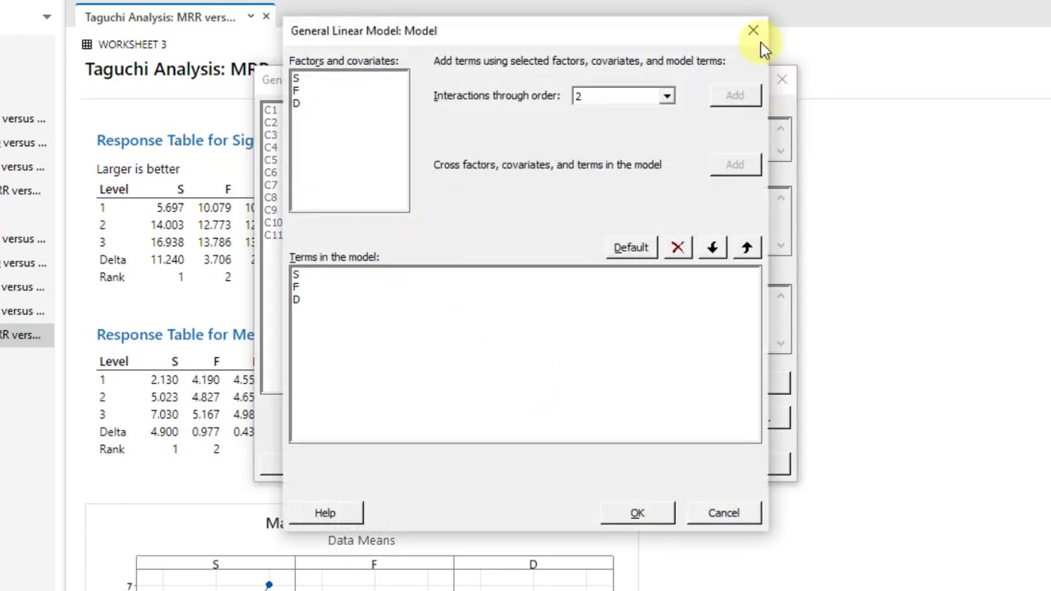
pyautogui.click(753, 35)
pyautogui.click(660, 383)
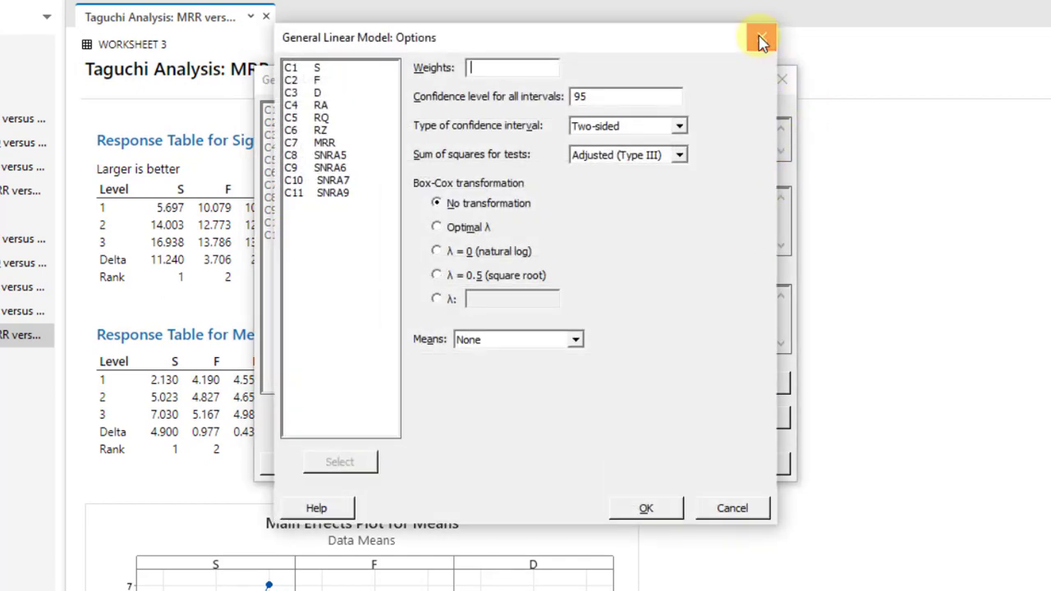
pyautogui.click(757, 40)
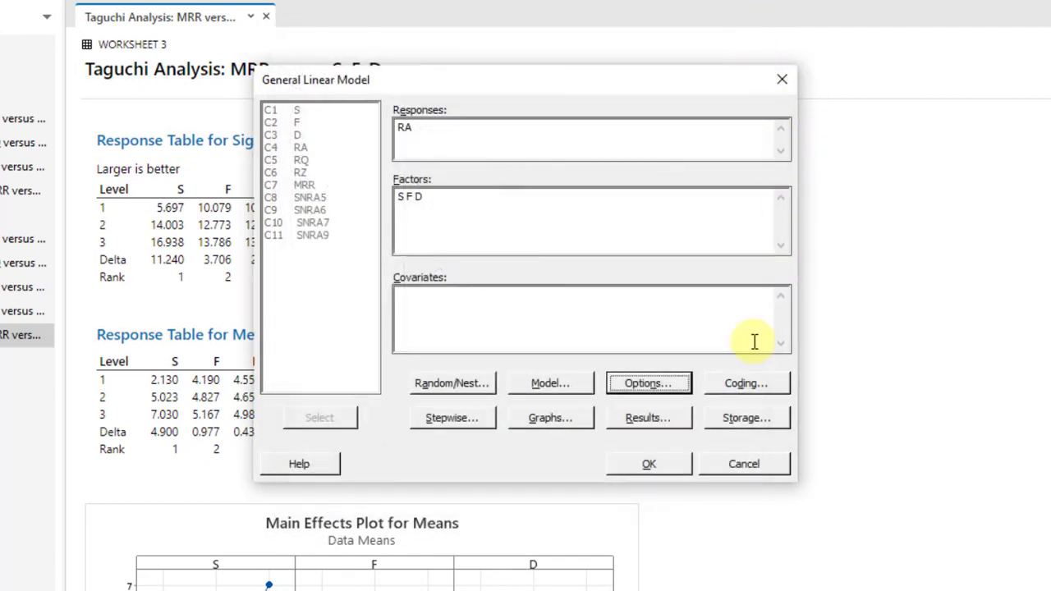
# Choose the Four in one residual plots for the general linear model
pyautogui.click(562, 420)
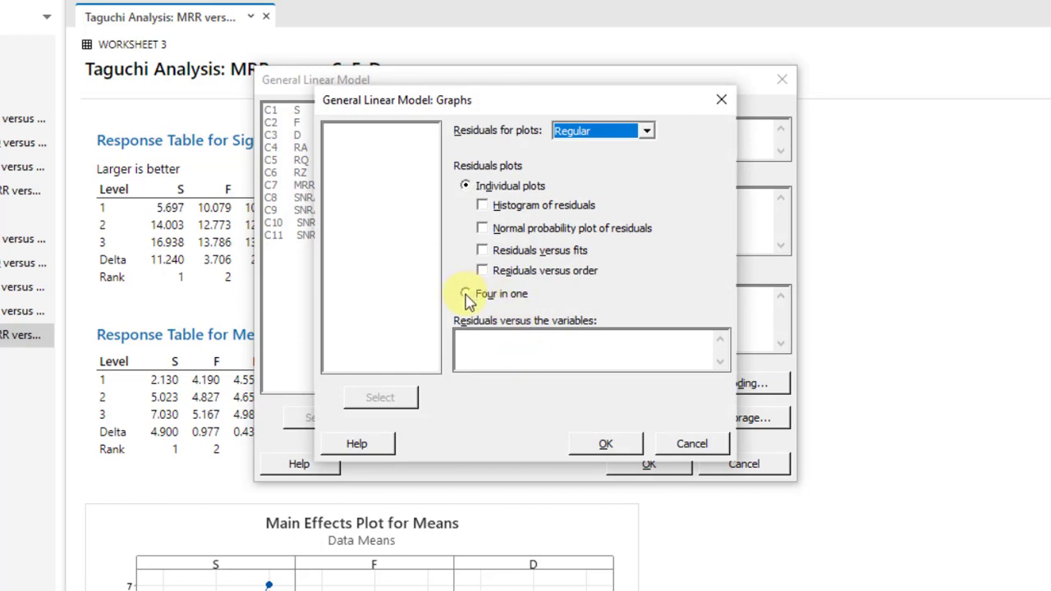
pyautogui.click(481, 294)
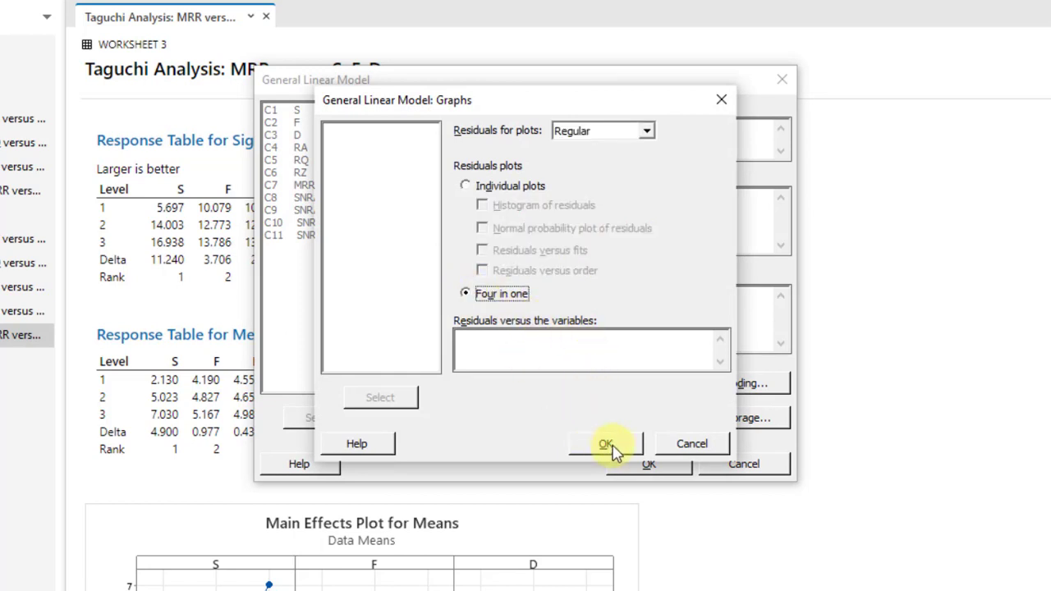
pyautogui.click(612, 448)
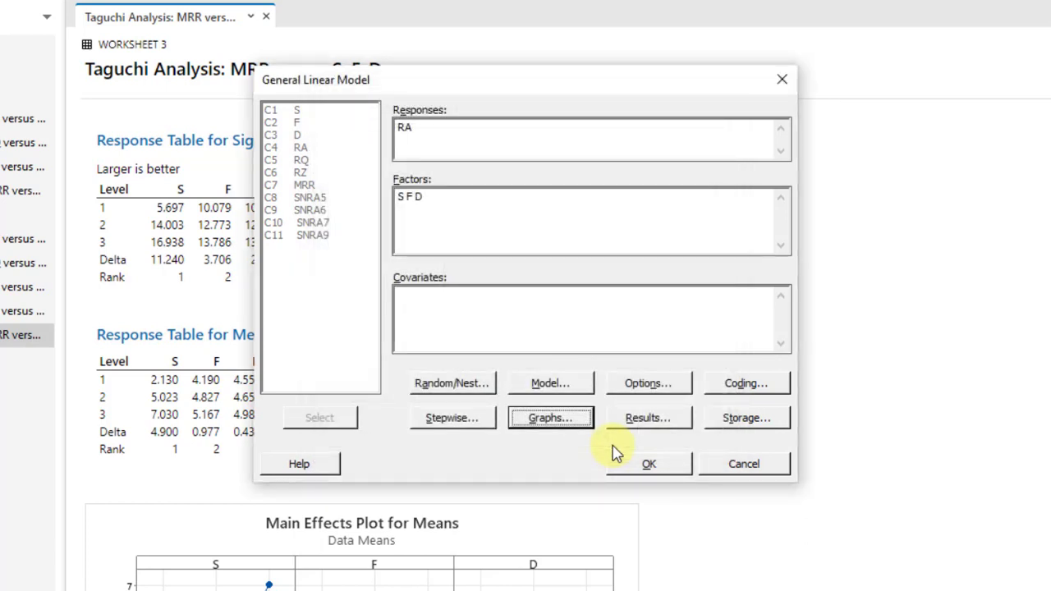
# Fit the RA general linear model with Expanded tables as the results display and review its output through the residual plots
pyautogui.click(657, 417)
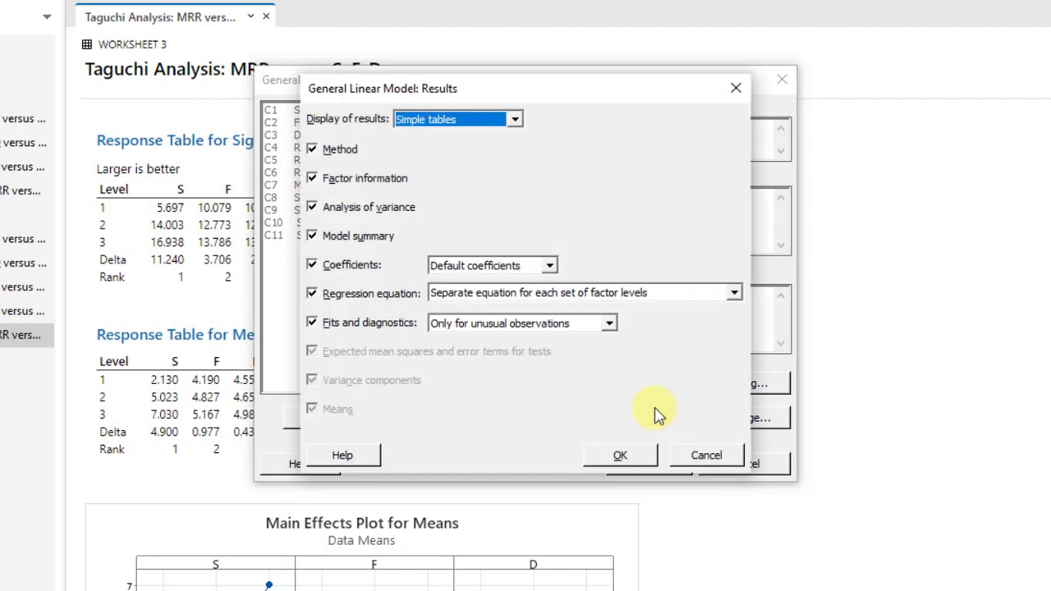
pyautogui.click(516, 120)
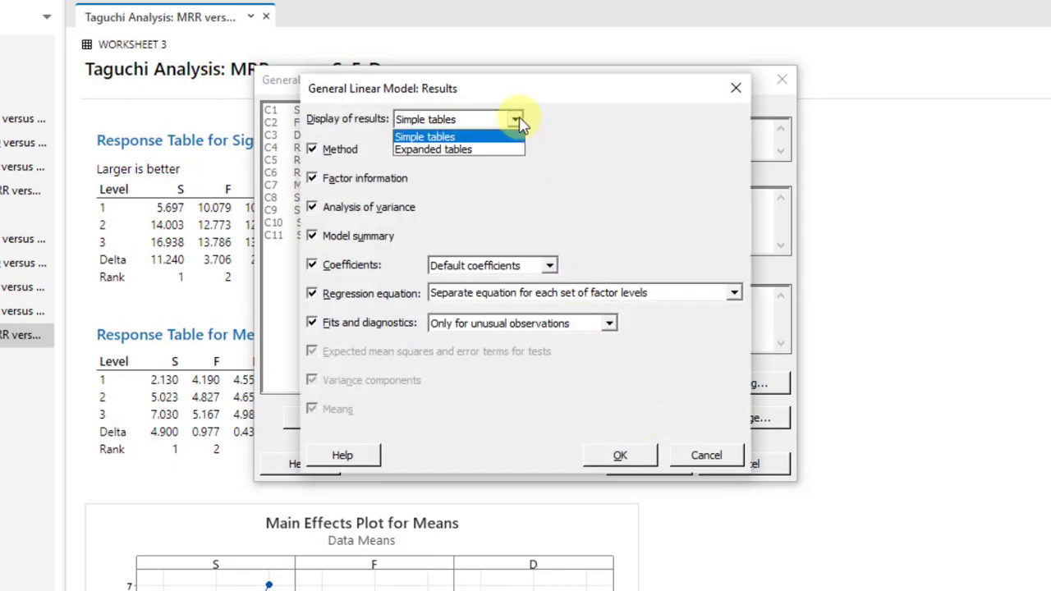
pyautogui.click(460, 150)
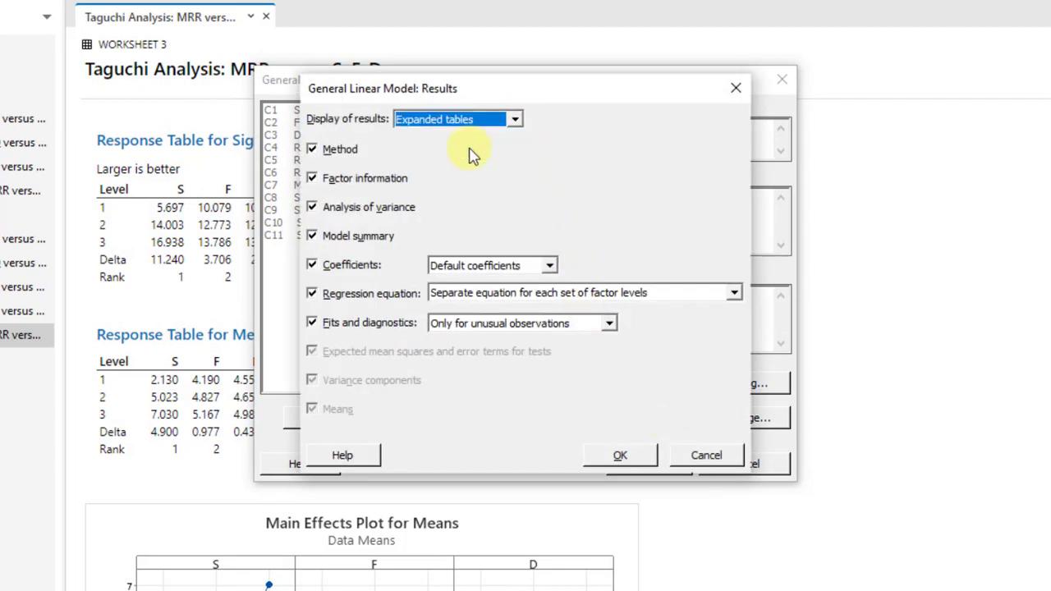
pyautogui.click(619, 457)
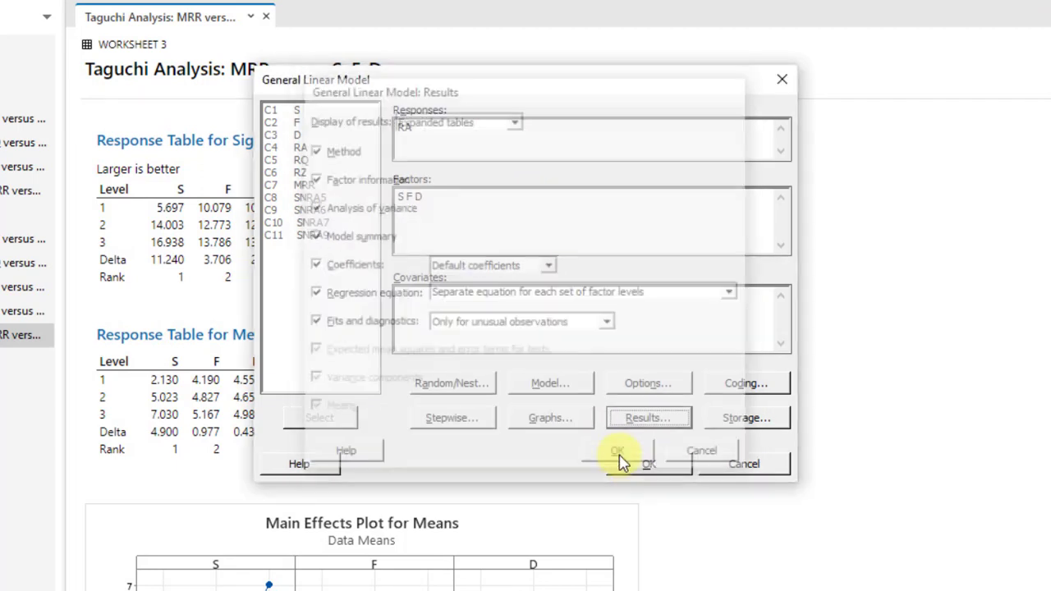
pyautogui.click(680, 465)
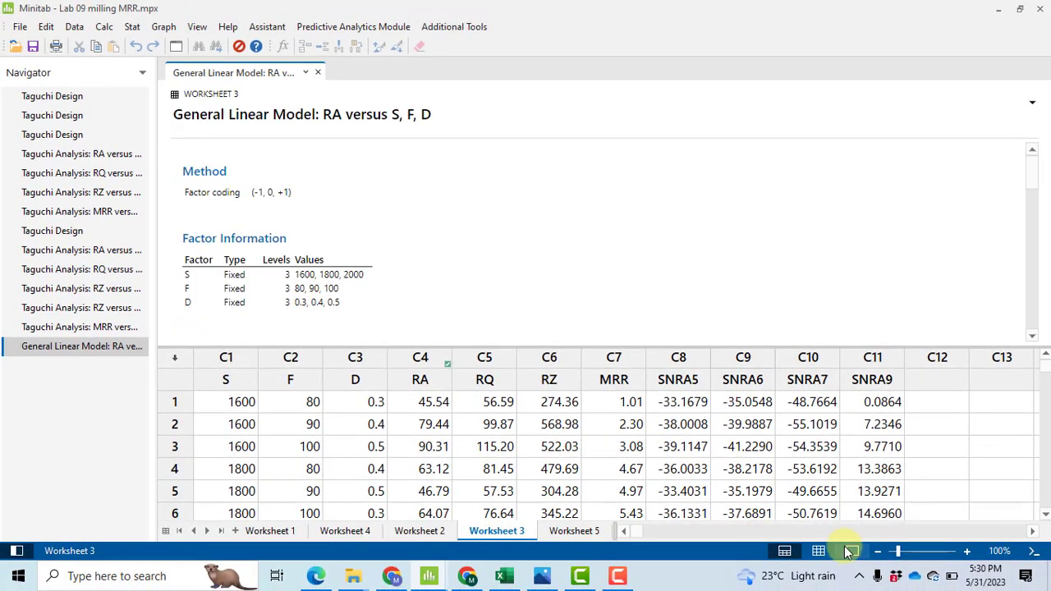
pyautogui.click(852, 550)
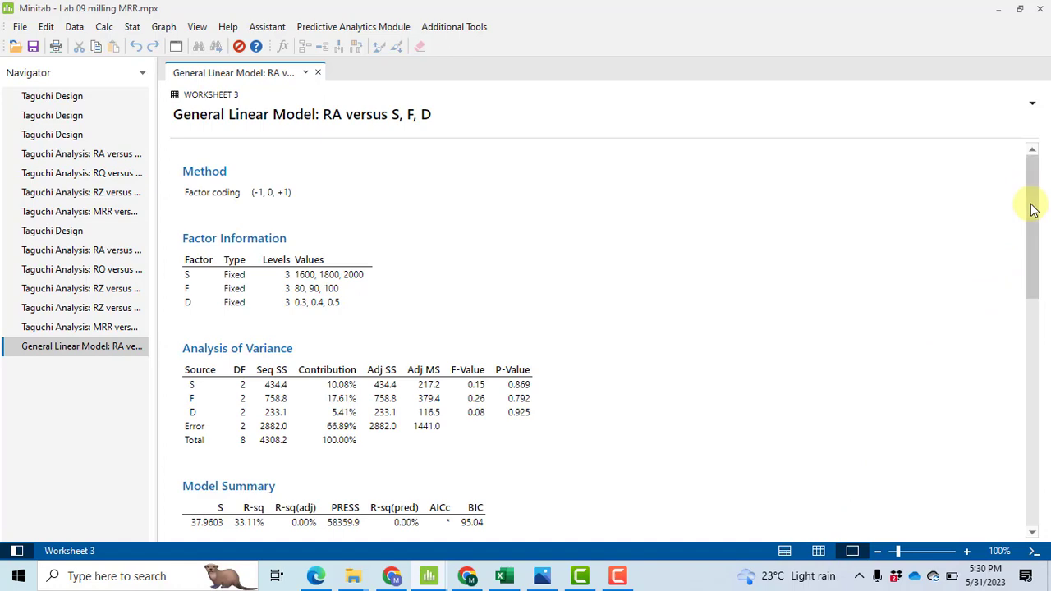
pyautogui.moveTo(1031, 206); pyautogui.dragTo(1032, 450)
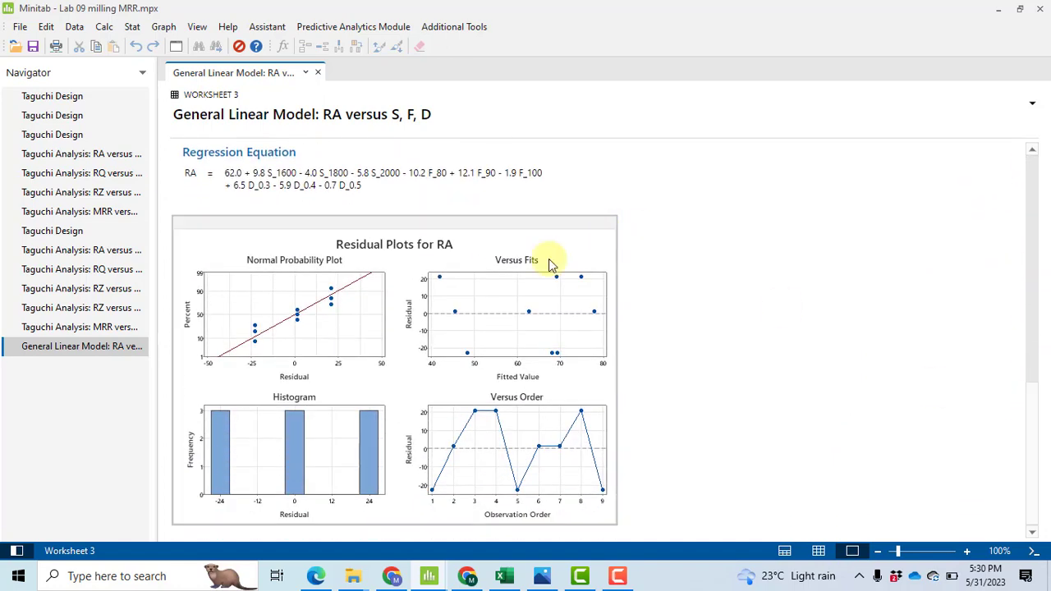
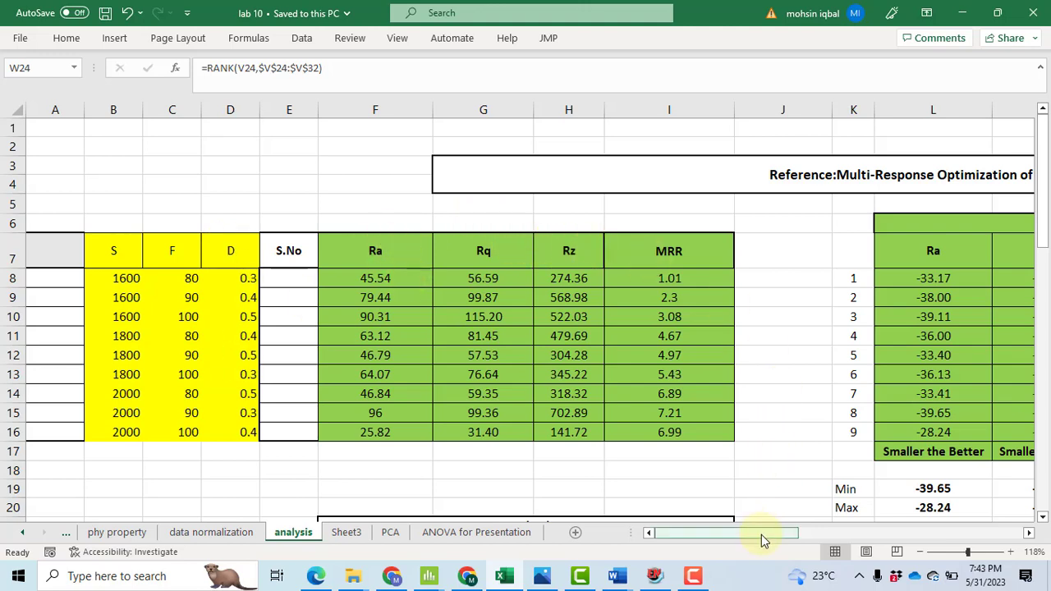
# In the lab 10 Excel workbook's analysis sheet, examine the S/N ratios, their smaller or larger the better criteria, and the Normalization table
pyautogui.moveTo(761, 535); pyautogui.dragTo(856, 537)
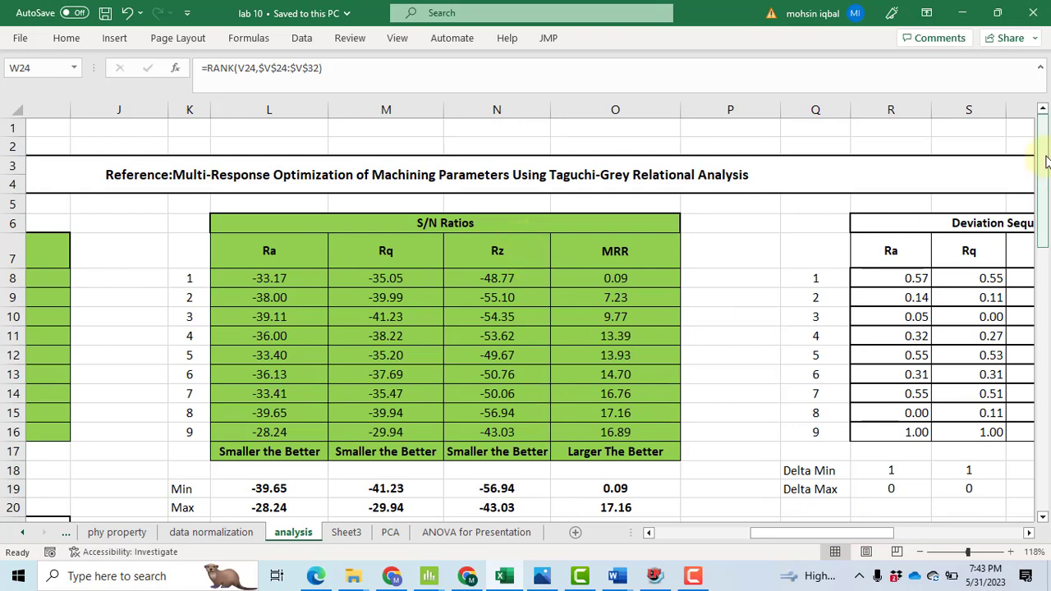
pyautogui.moveTo(1041, 160); pyautogui.dragTo(1041, 184)
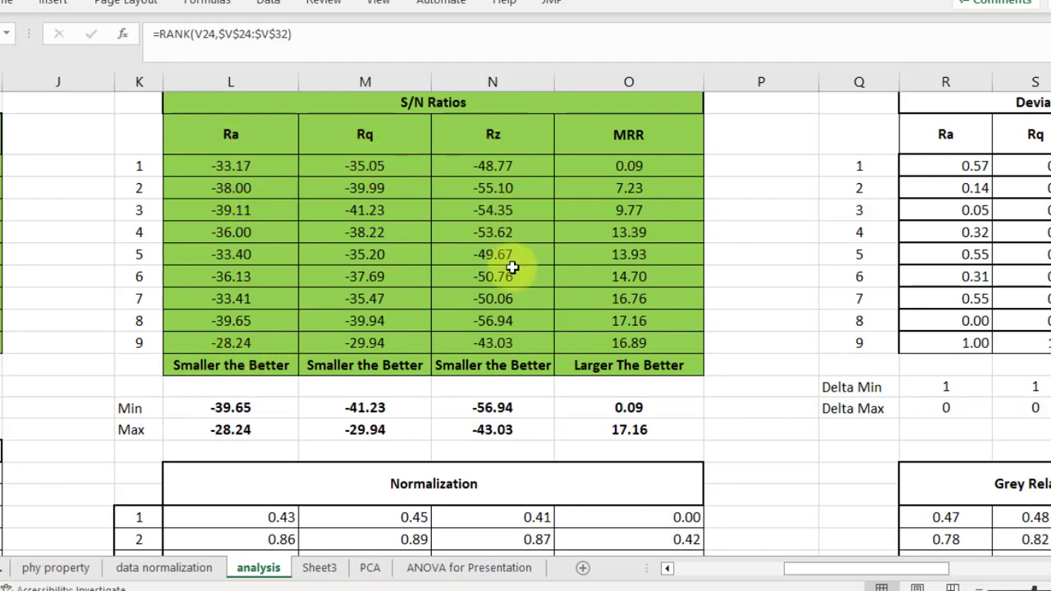
pyautogui.click(485, 367)
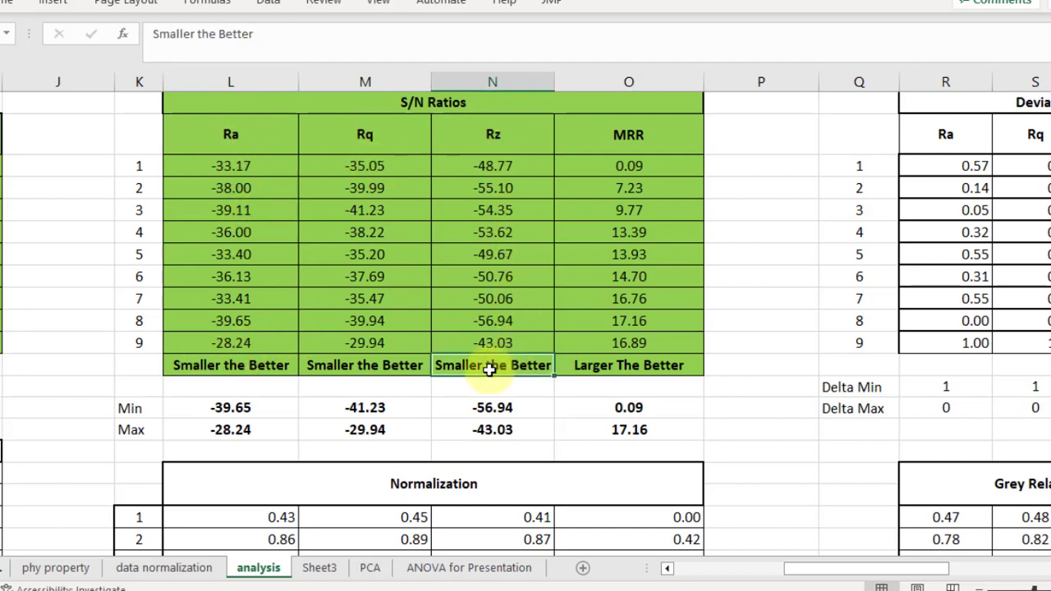
pyautogui.click(626, 366)
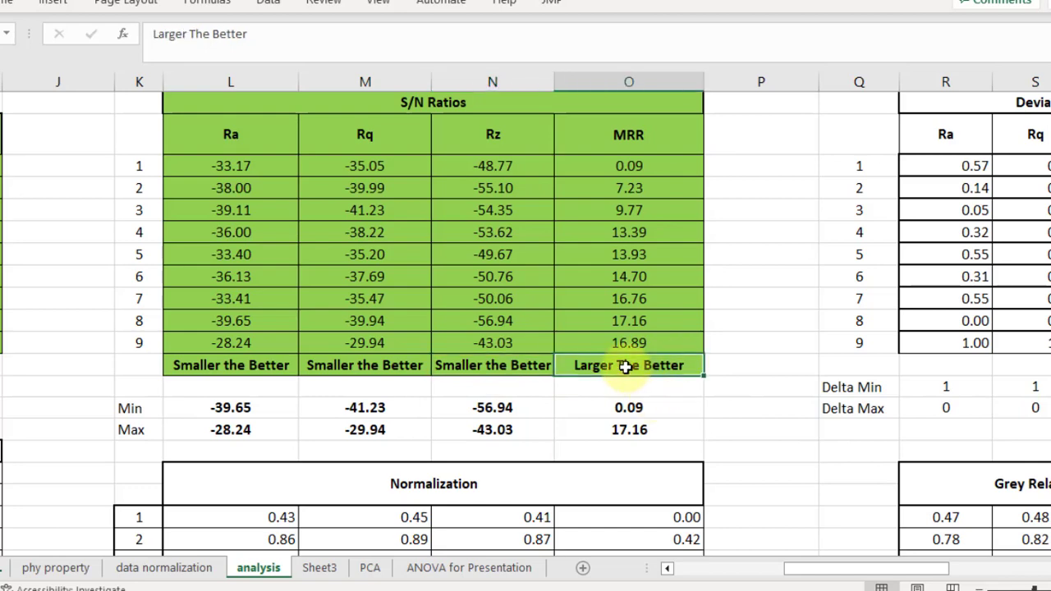
pyautogui.scroll(-4, 542, 443)
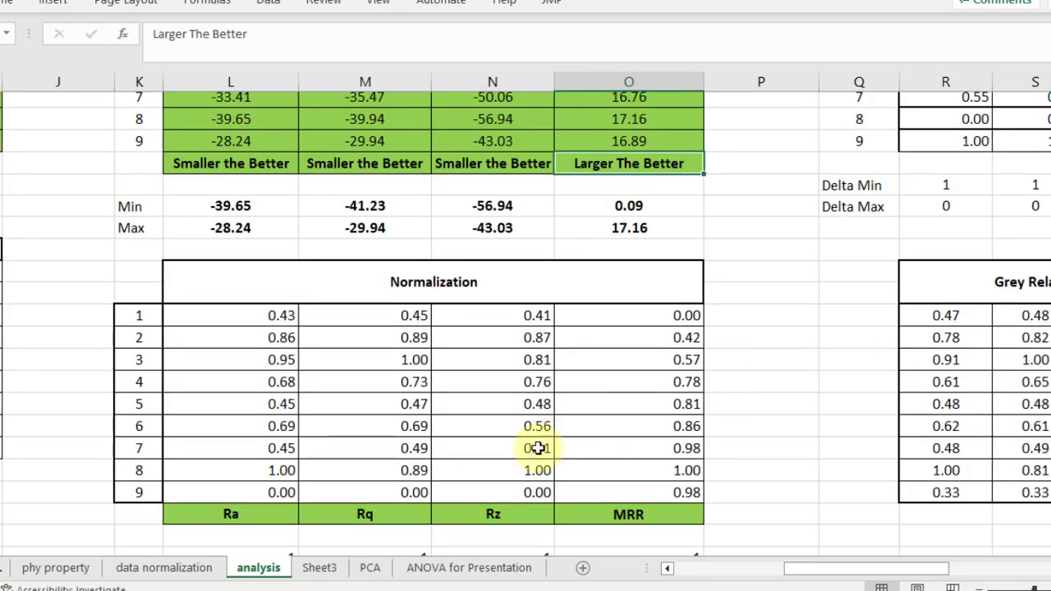
# Examine the first Ra normalization formula against the S/N ratios with their Min and Max rows, and the formula for the normalized Ra column's maximum
pyautogui.hotkey('alt', 'Tab')
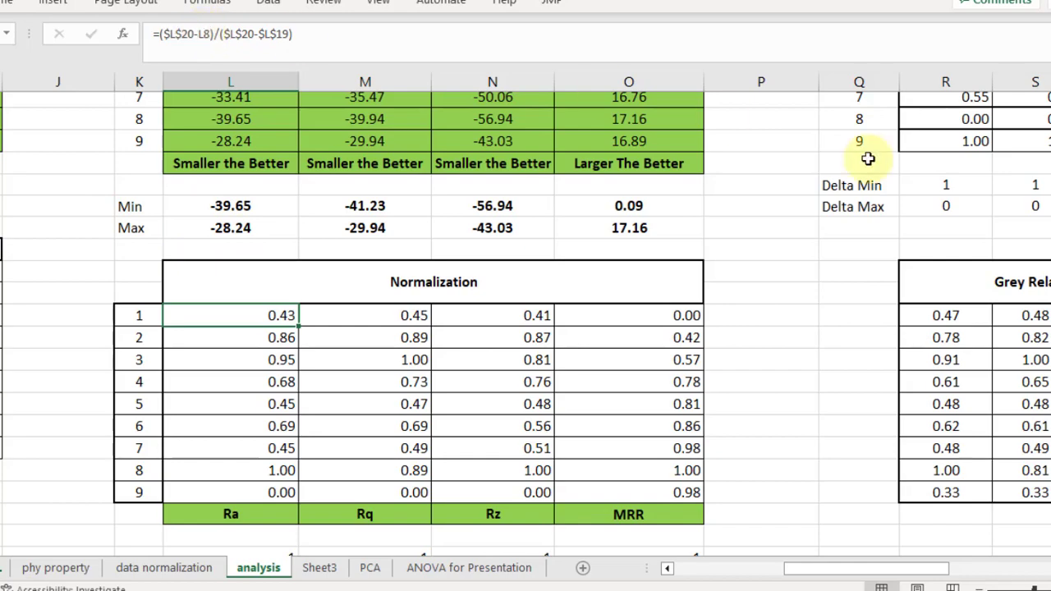
pyautogui.scroll(3, 526, 320)
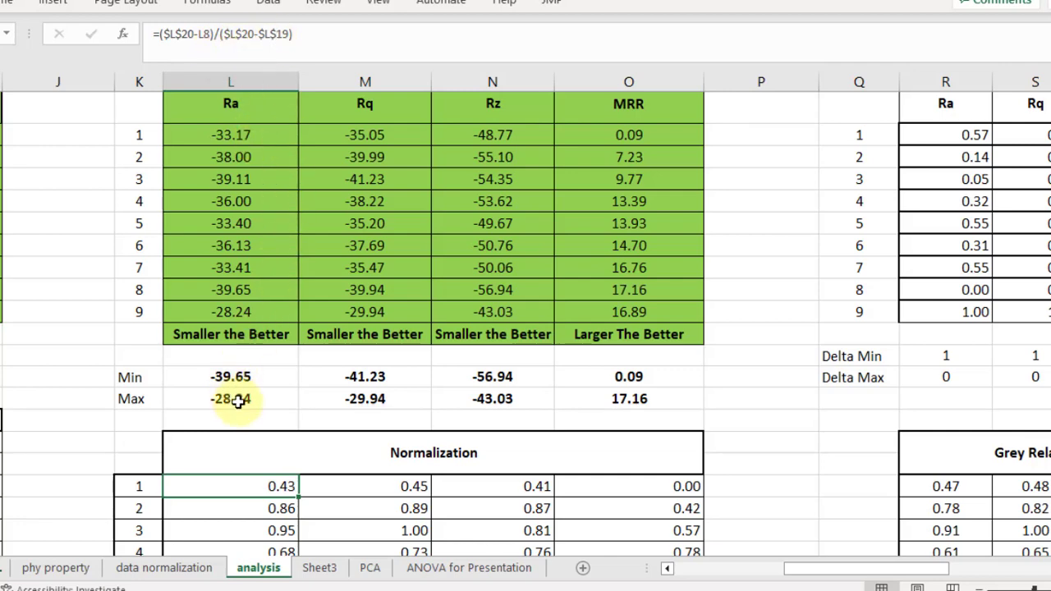
pyautogui.scroll(-3, 258, 302)
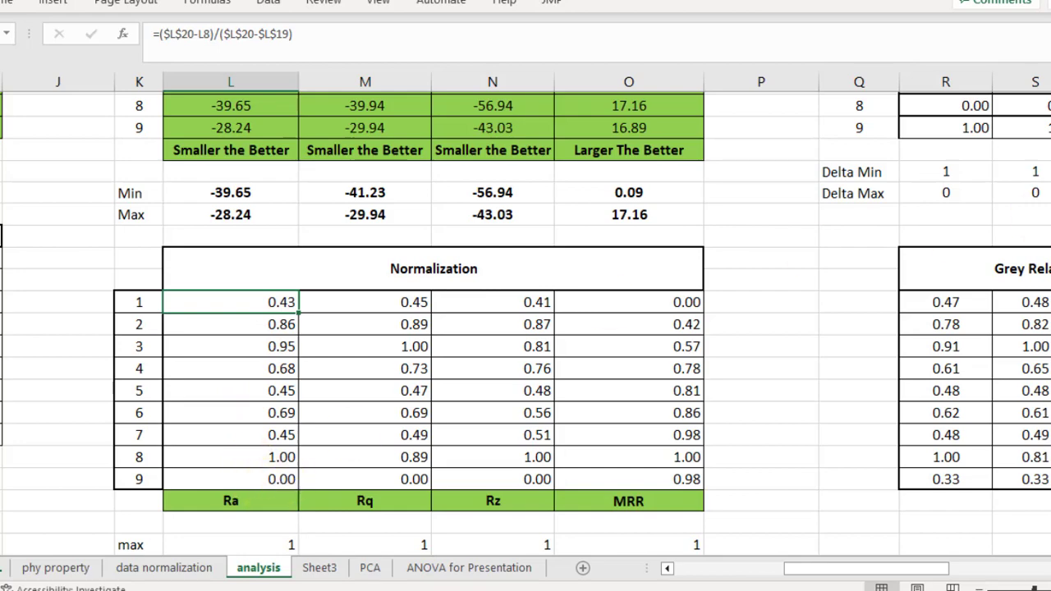
pyautogui.scroll(4, 622, 233)
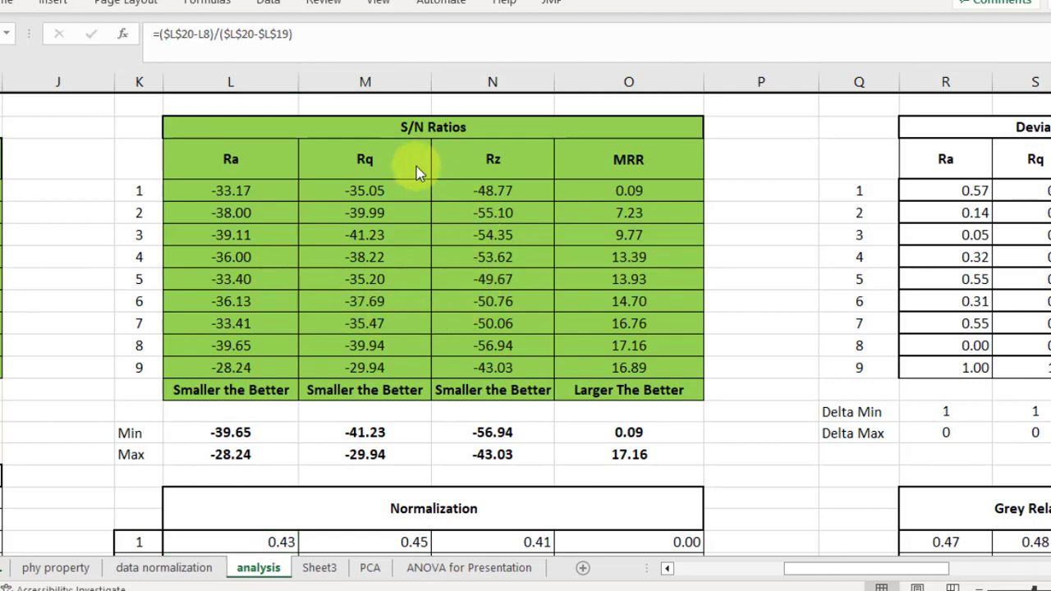
pyautogui.scroll(-4, 416, 172)
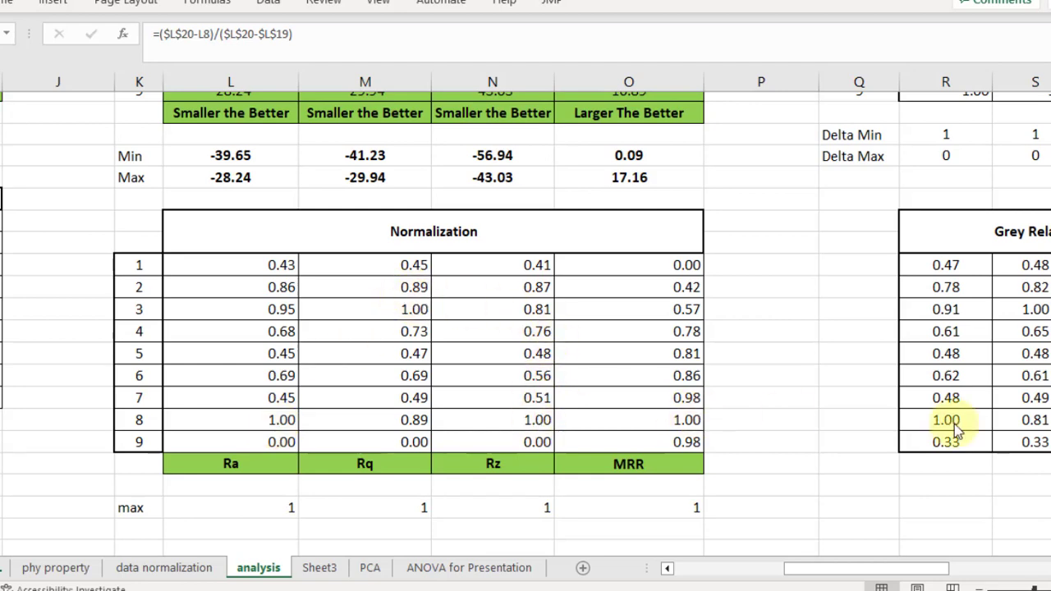
pyautogui.click(231, 264)
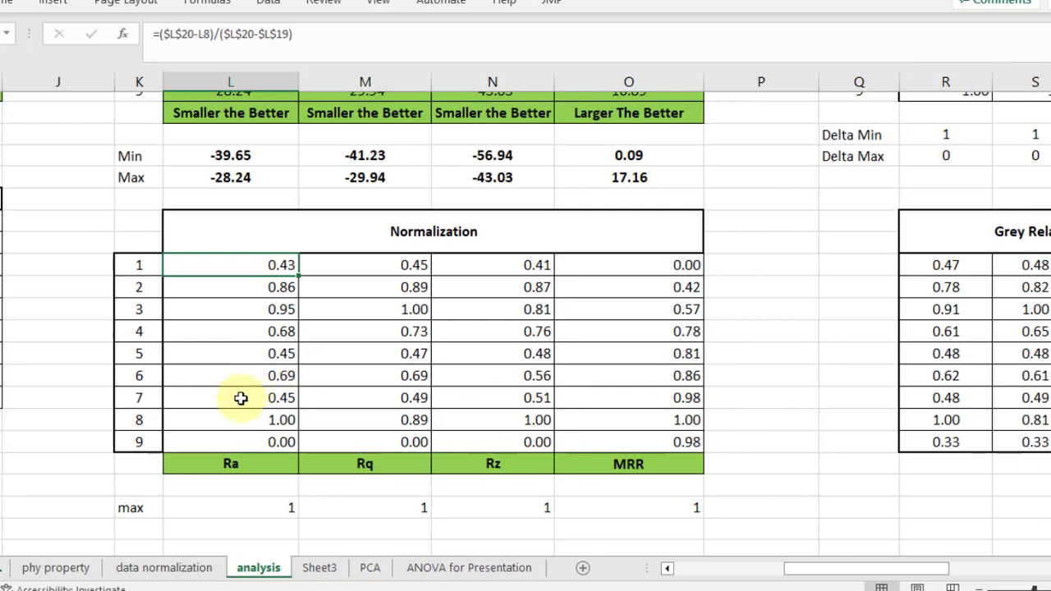
pyautogui.click(245, 509)
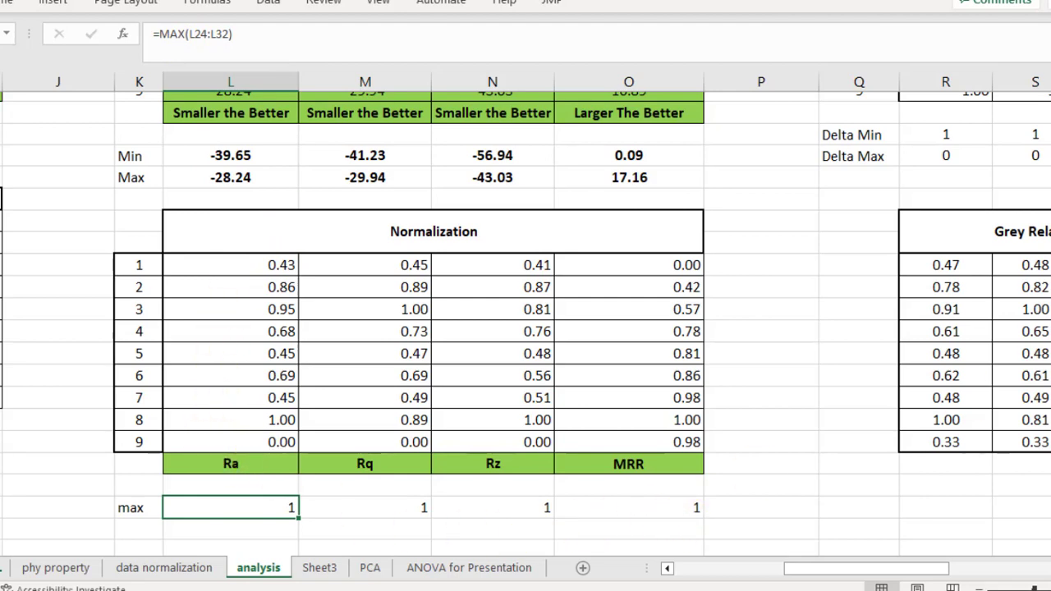
# Examine the Deviation Sequence table with its Delta Min and Delta Max rows, and the Grey Relational Coefficient table with its GRG and Rank columns
pyautogui.scroll(5, 525, 329)
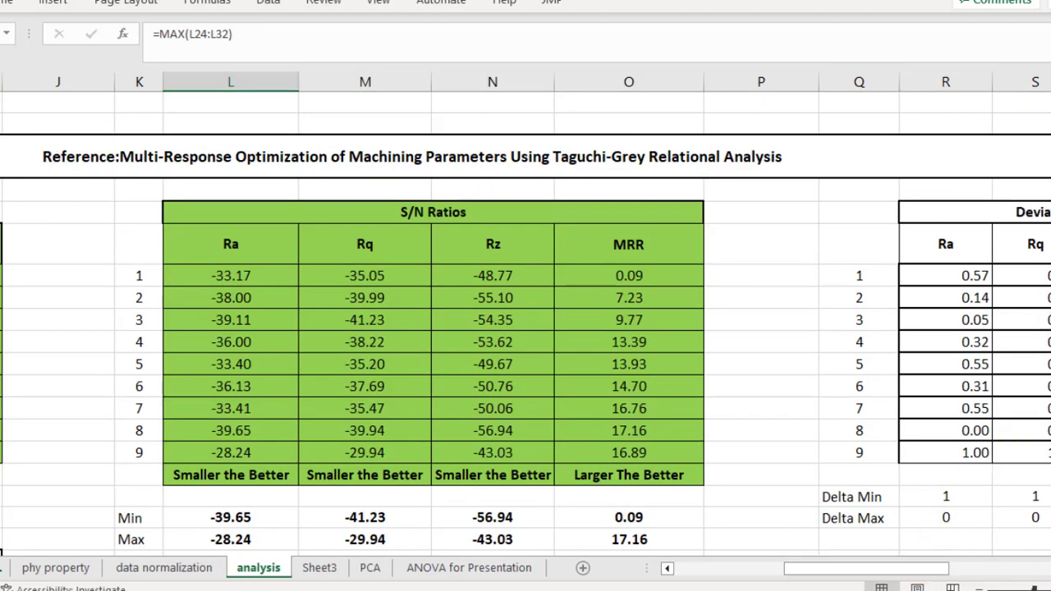
pyautogui.hscroll(3, 898, 340)
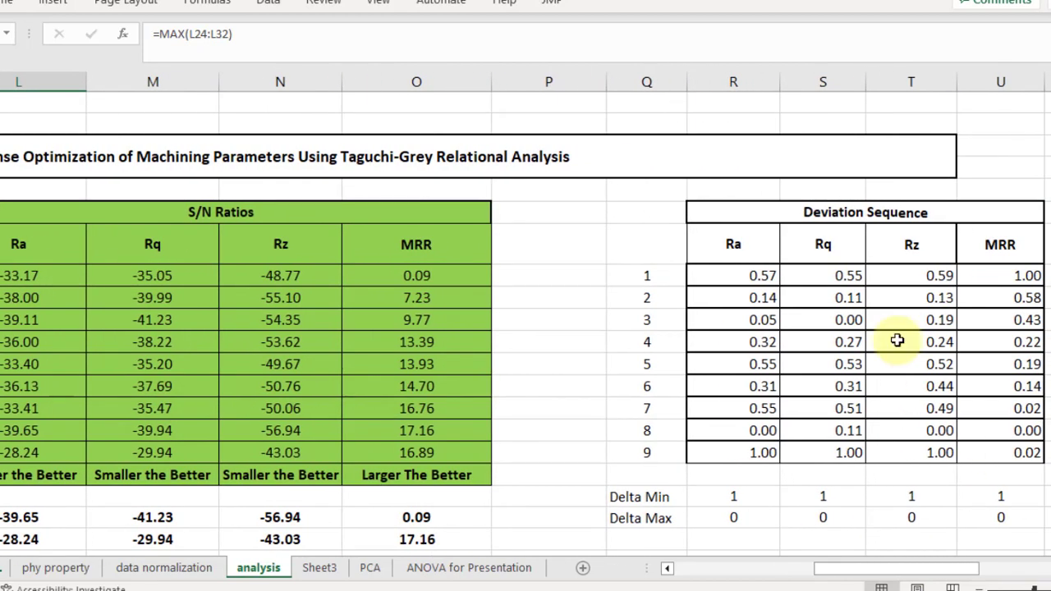
pyautogui.scroll(-4, 526, 329)
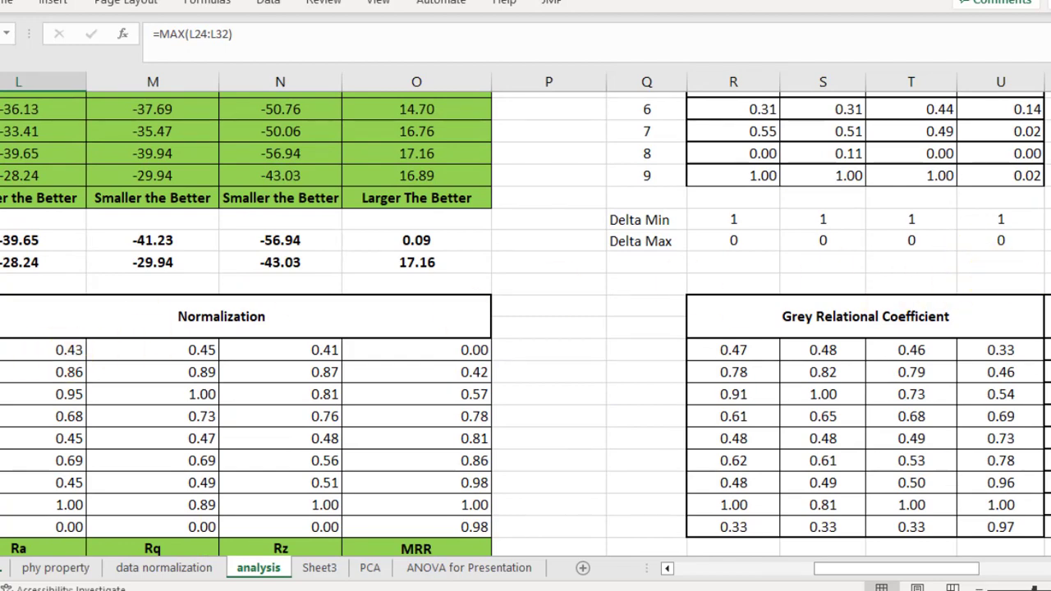
pyautogui.scroll(1, 1044, 276)
pyautogui.scroll(3, 1044, 275)
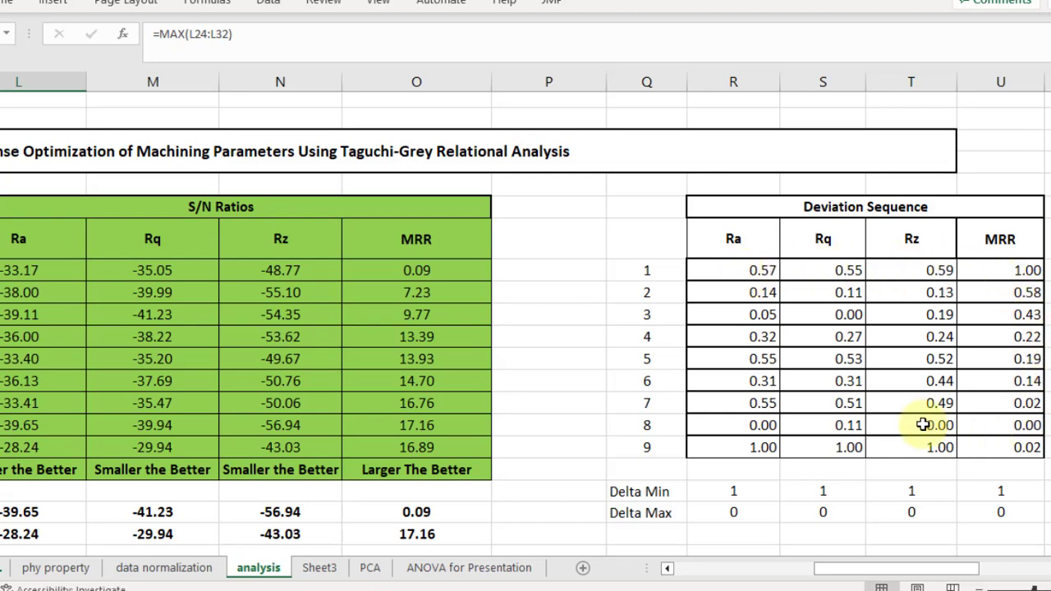
pyautogui.scroll(-2, 1044, 119)
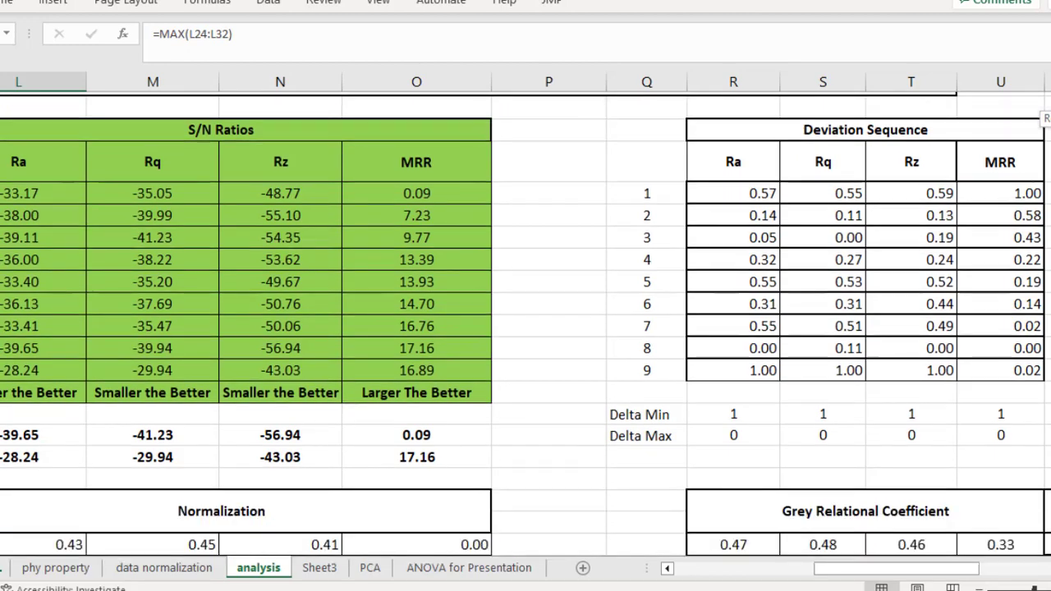
pyautogui.scroll(-2, 1044, 119)
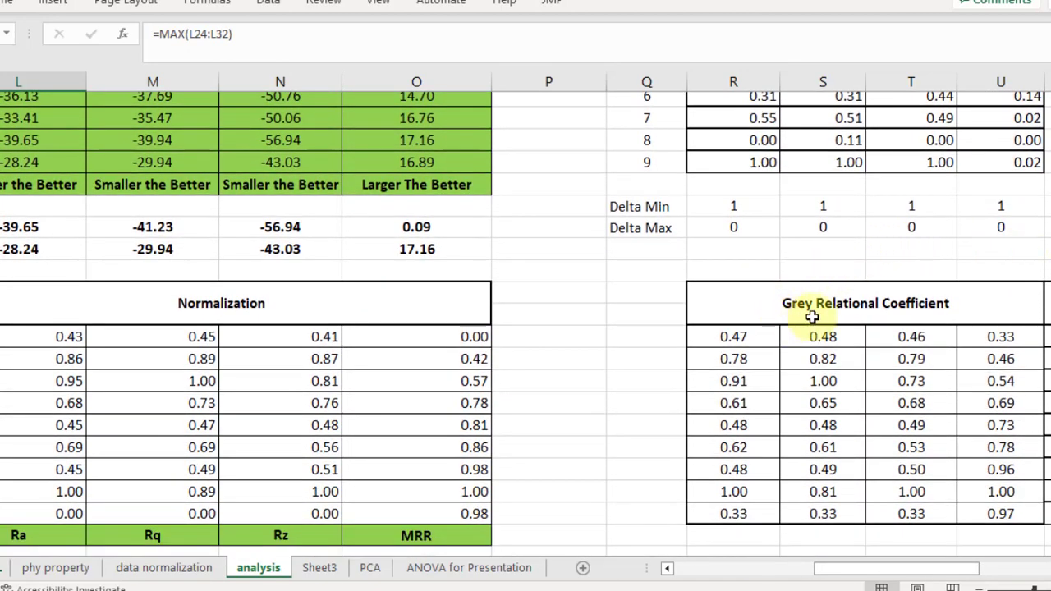
pyautogui.hscroll(2, 796, 438)
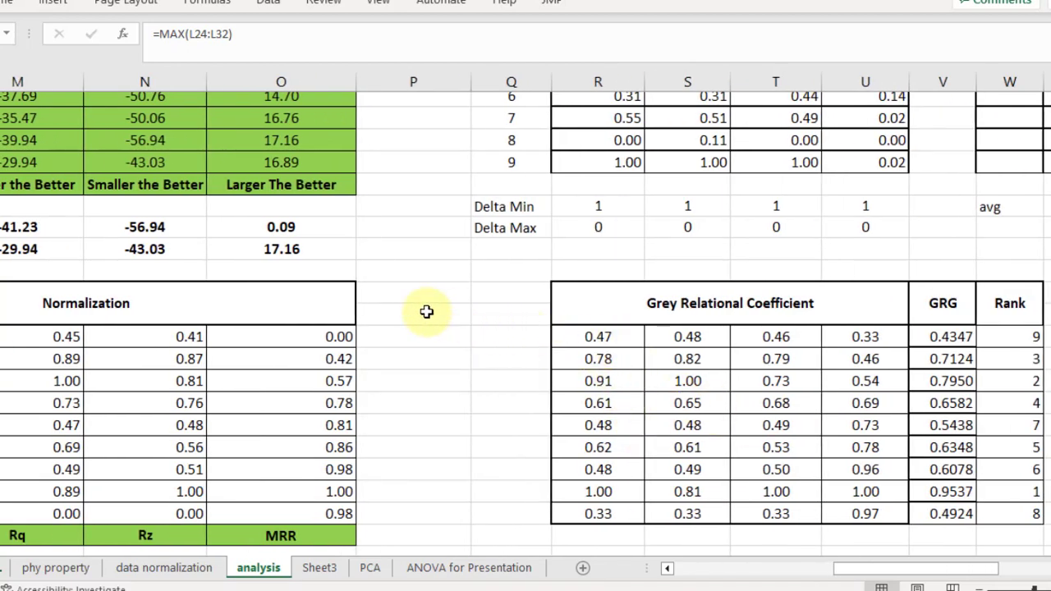
# Read the paper's grey relational coefficient and grade equations, and inspect the workbook's first-row Grey Relational Coefficient, GRG and Rank formulas
pyautogui.hotkey('alt', 'Tab')
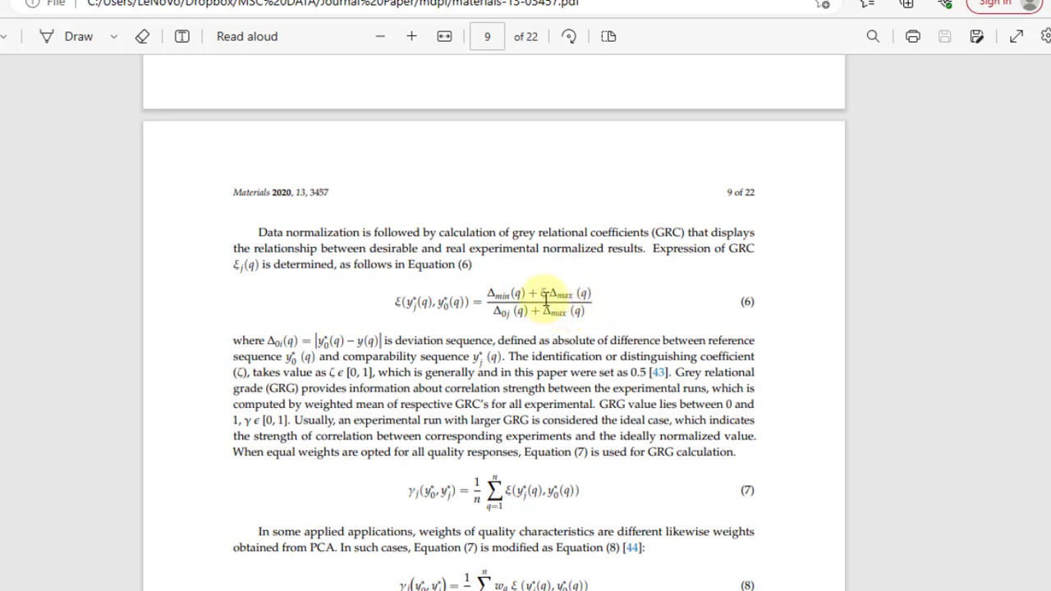
pyautogui.scroll(3, 417, 180)
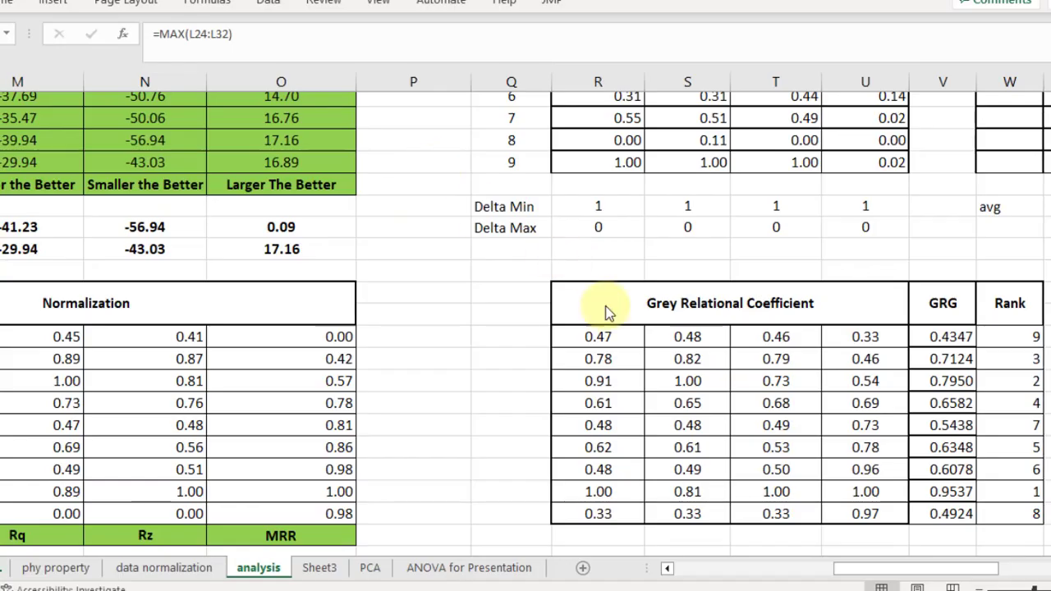
pyautogui.click(608, 339)
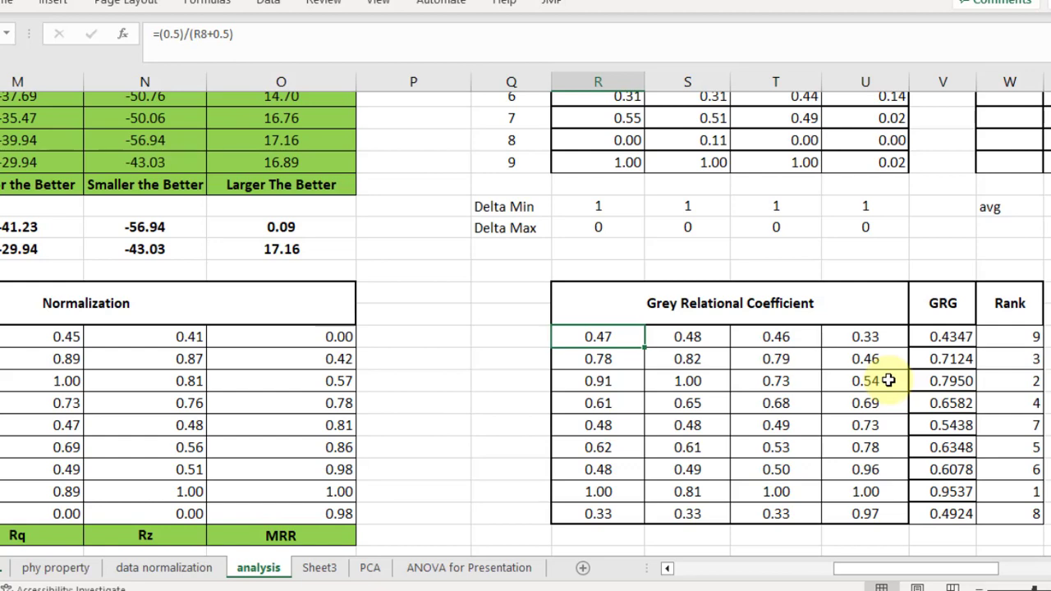
pyautogui.click(940, 337)
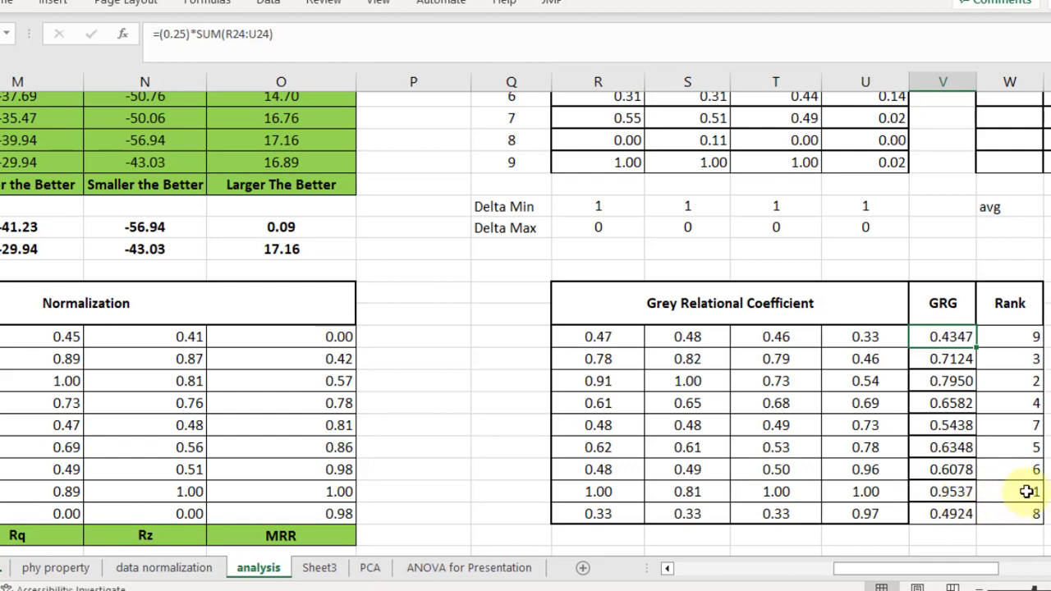
pyautogui.click(1027, 336)
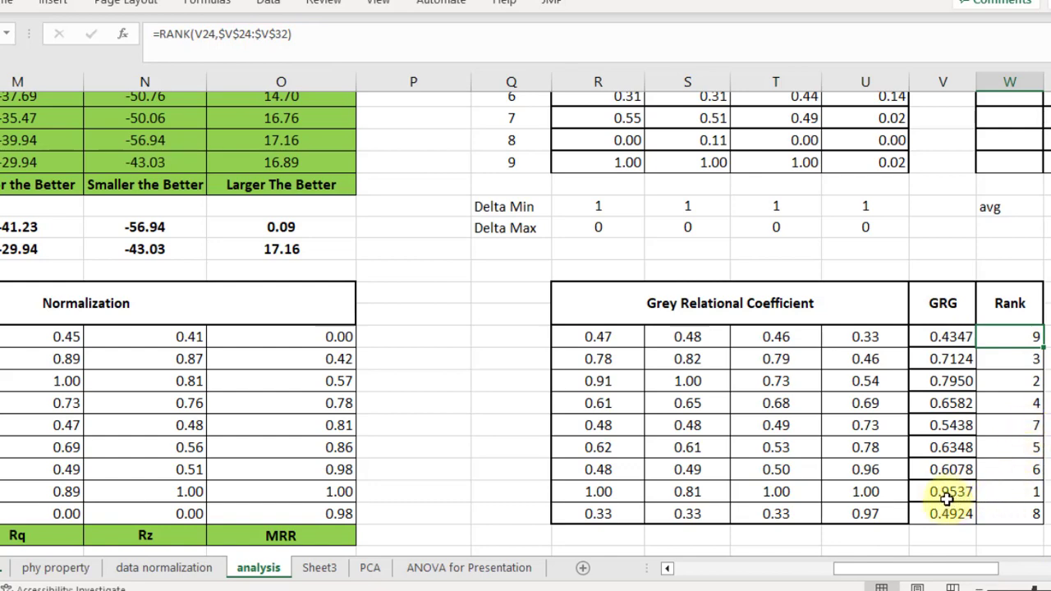
pyautogui.click(950, 301)
pyautogui.moveTo(951, 301); pyautogui.dragTo(948, 512)
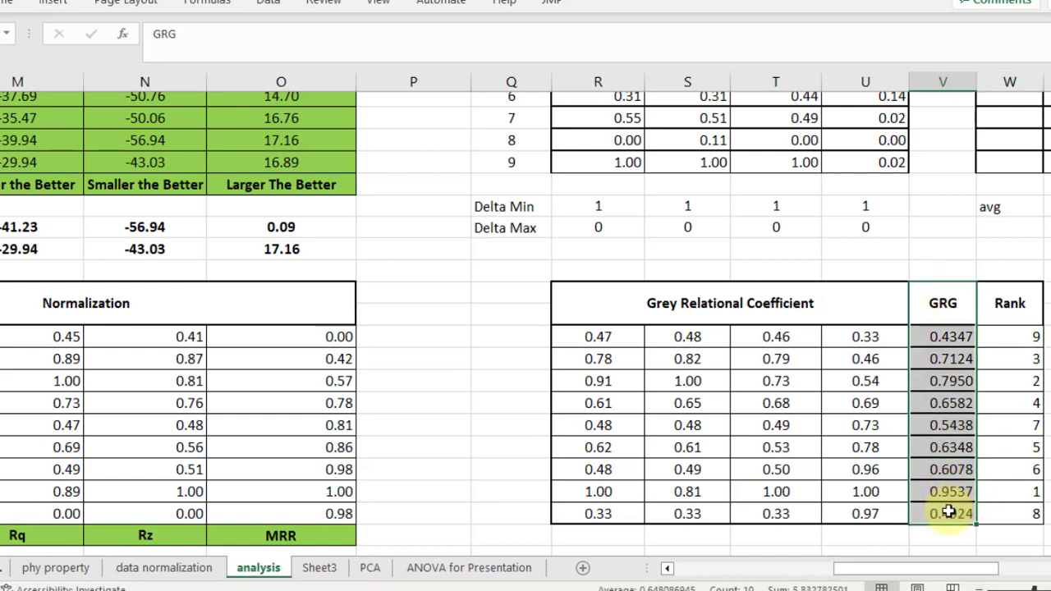
pyautogui.hotkey('ctrl', 'c')
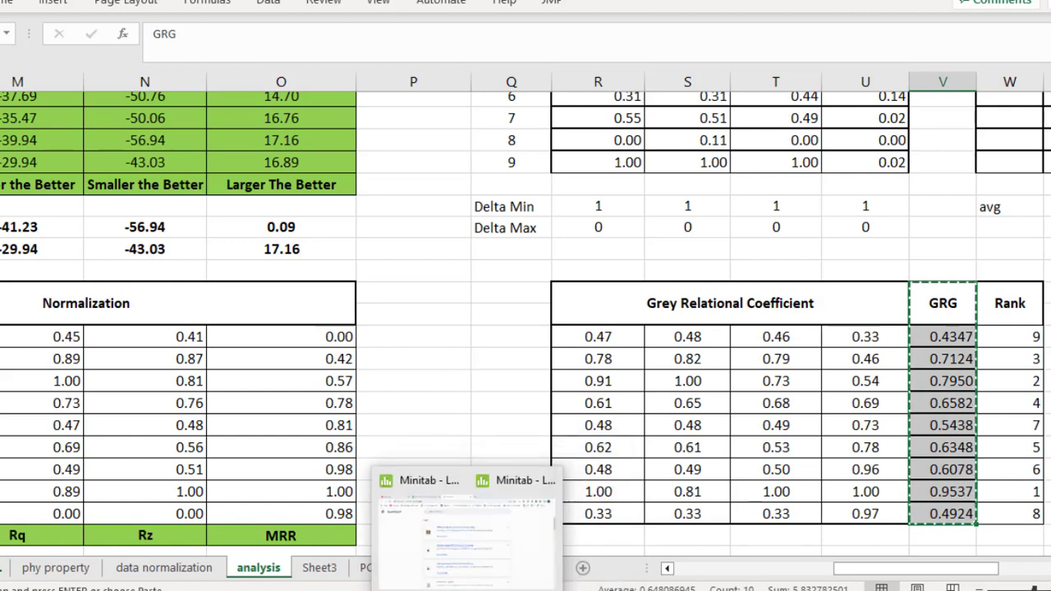
pyautogui.click(586, 485)
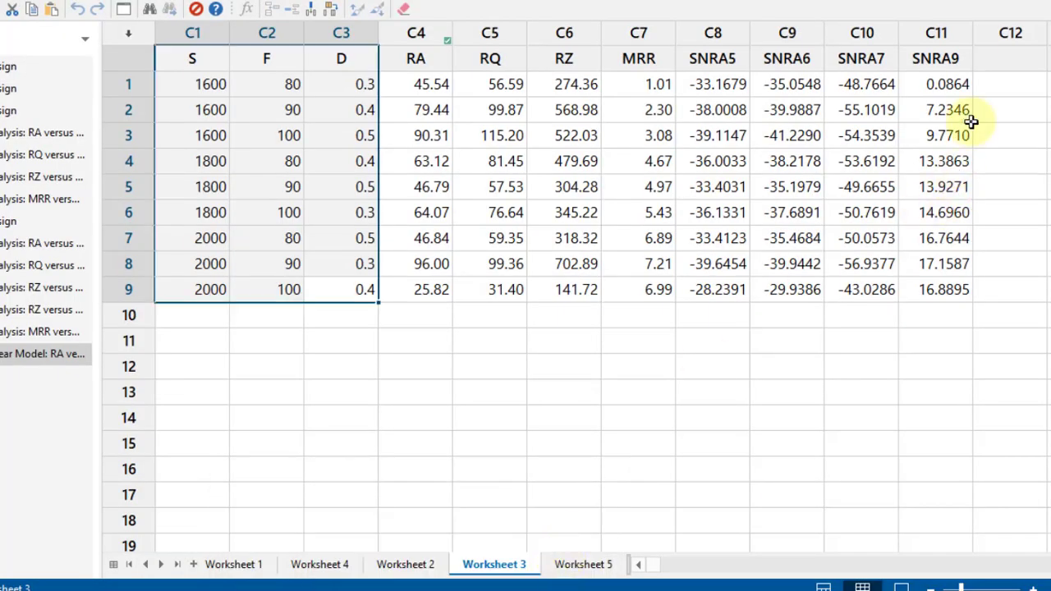
pyautogui.click(1003, 60)
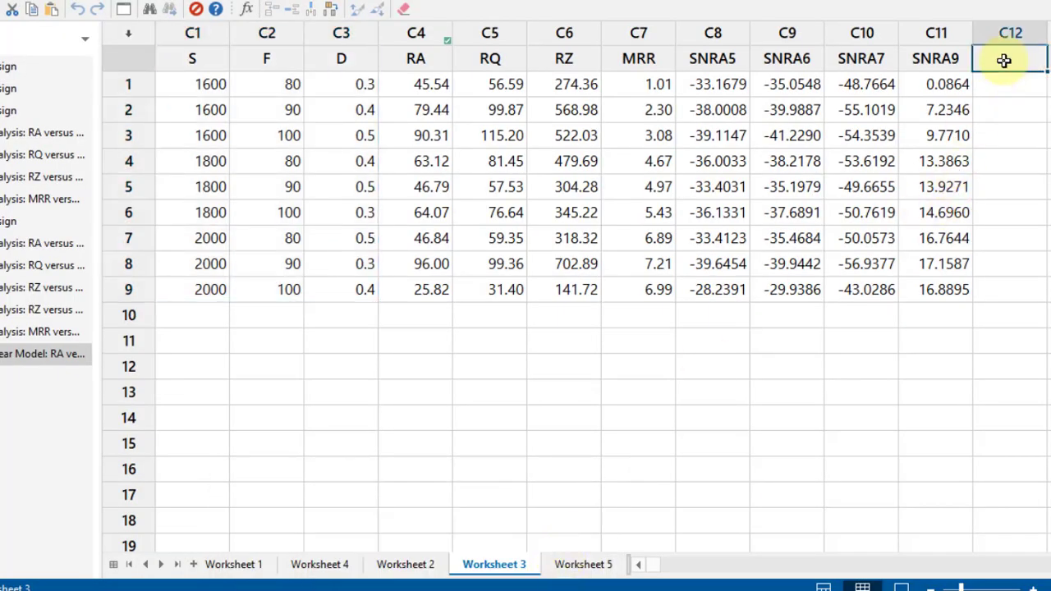
pyautogui.hotkey('ctrl', 'v')
pyautogui.hotkey('ctrl', 'z')
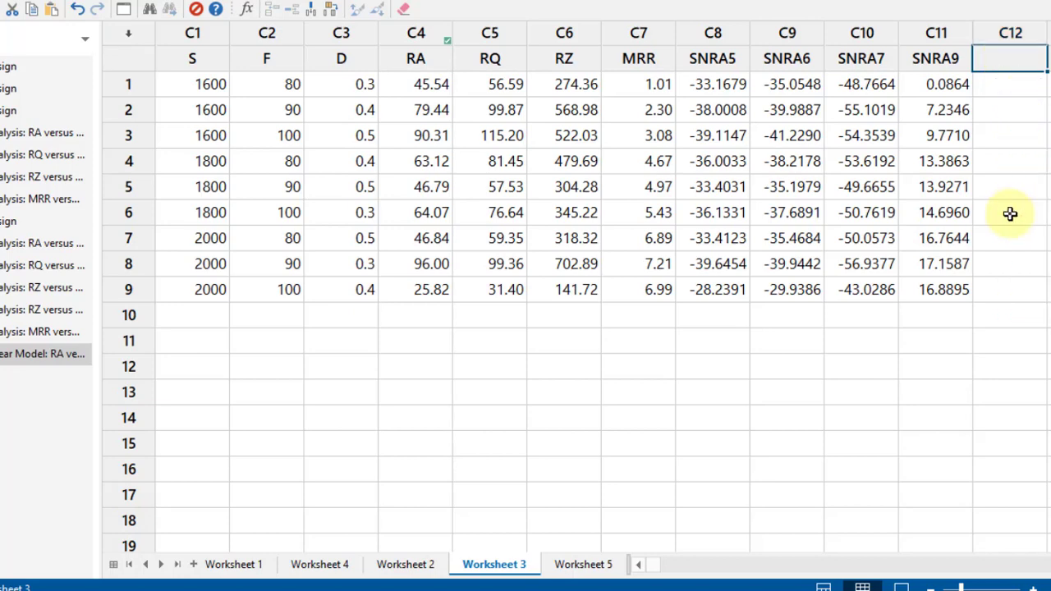
pyautogui.hotkey('alt', 'Tab')
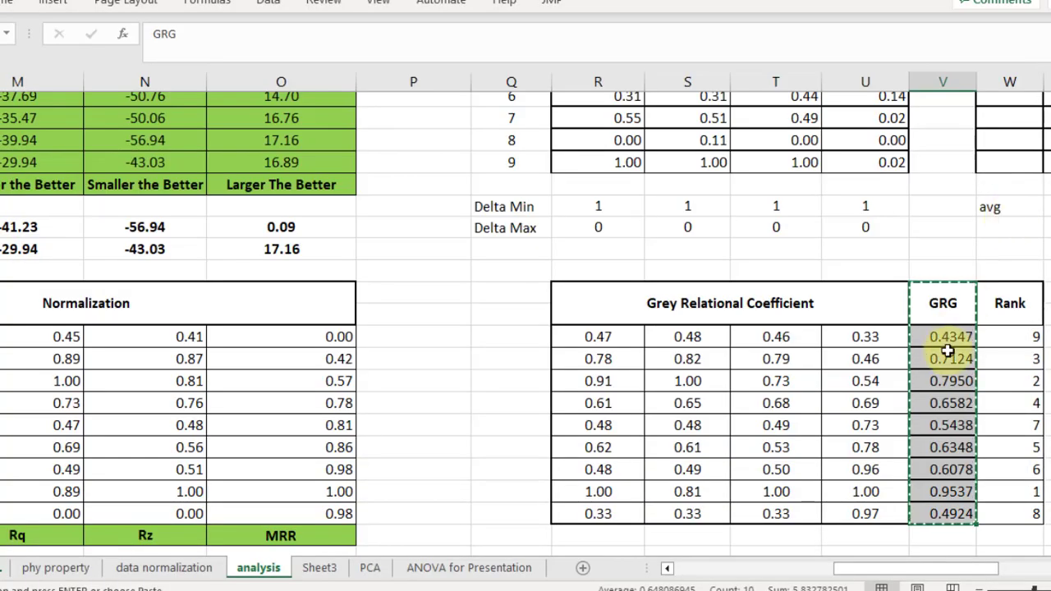
# Copy the nine GRG values without their header into column C12 of Minitab's Worksheet 3 and name the column GRG
pyautogui.moveTo(938, 338); pyautogui.dragTo(936, 514)
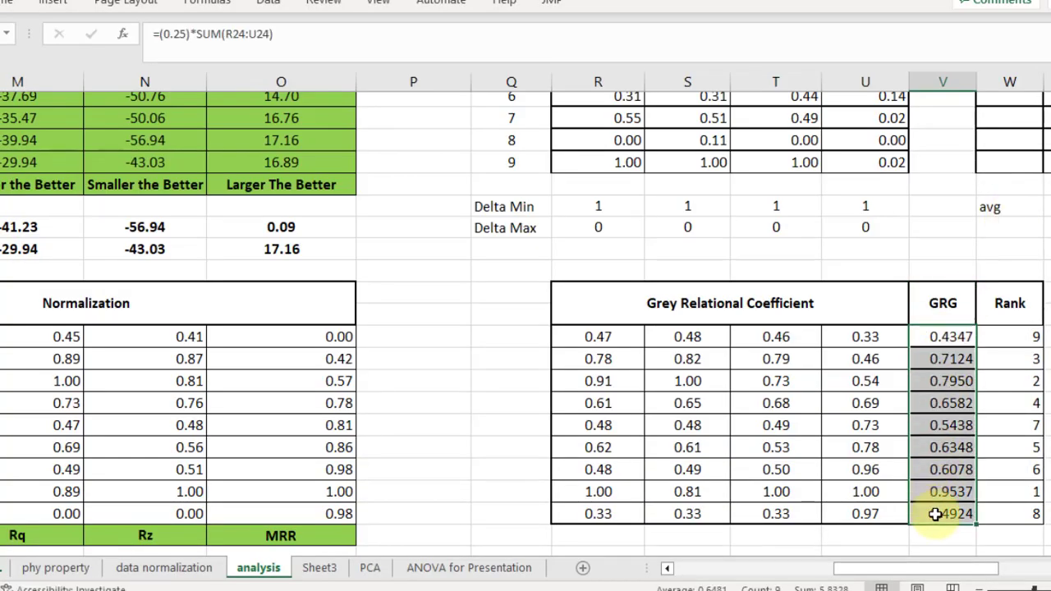
pyautogui.hotkey('ctrl', 'c')
pyautogui.hotkey('alt', 'Tab')
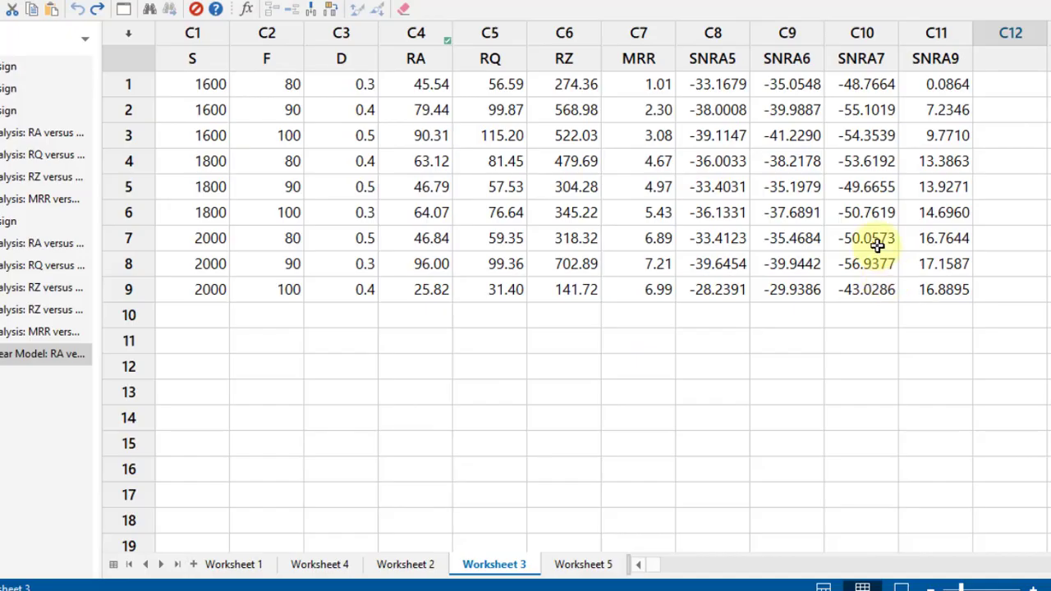
pyautogui.click(1008, 85)
pyautogui.hotkey('ctrl', 'v')
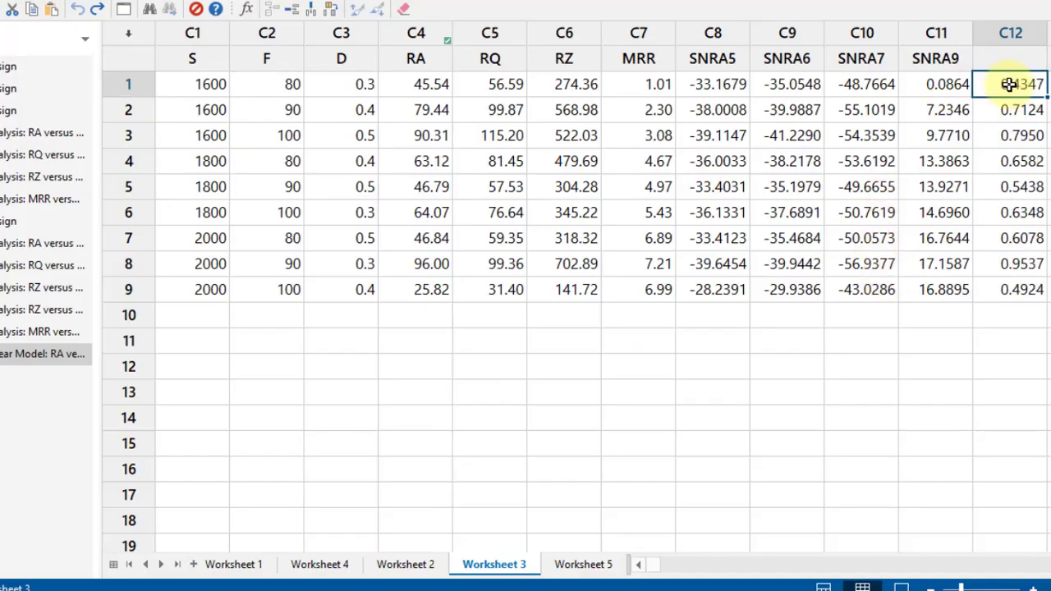
pyautogui.click(1006, 59)
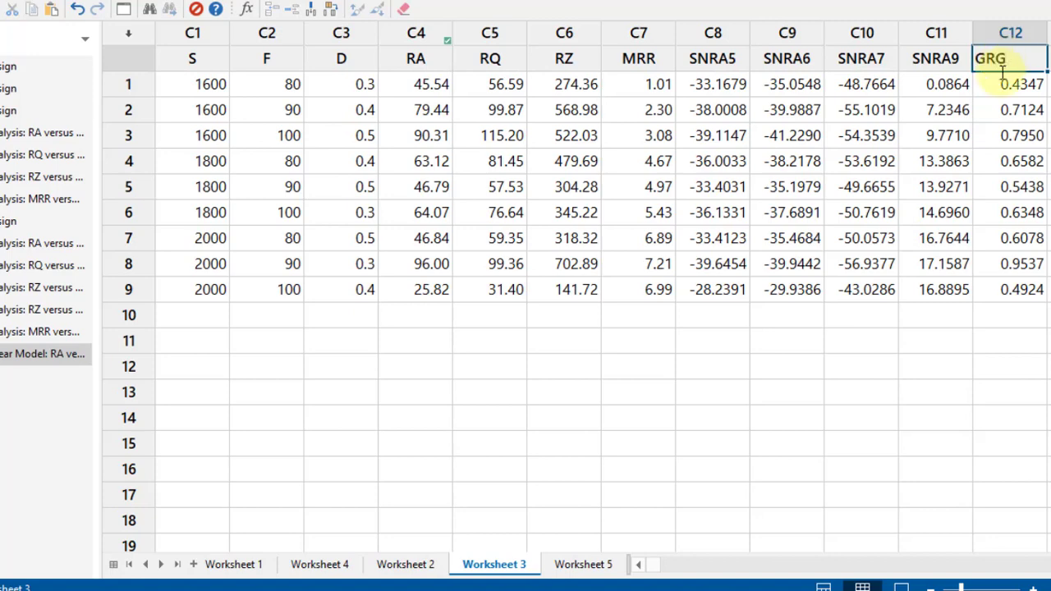
pyautogui.click(838, 435)
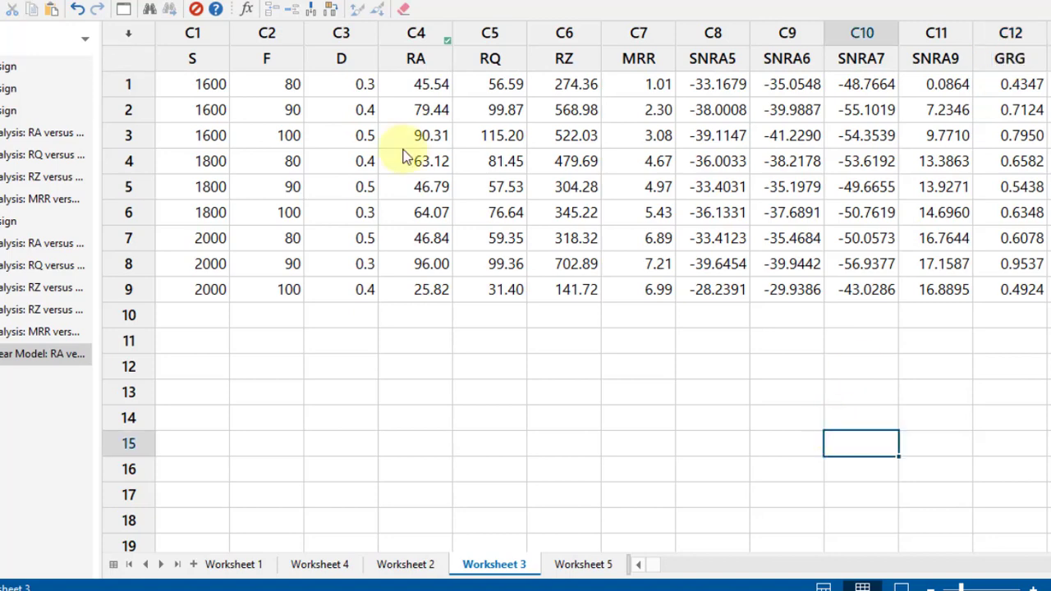
# Analyze the Taguchi design with GRG as the only response and the Larger is better signal-to-noise ratio, and show only the output
pyautogui.click(82, 3)
pyautogui.moveTo(136, 62)
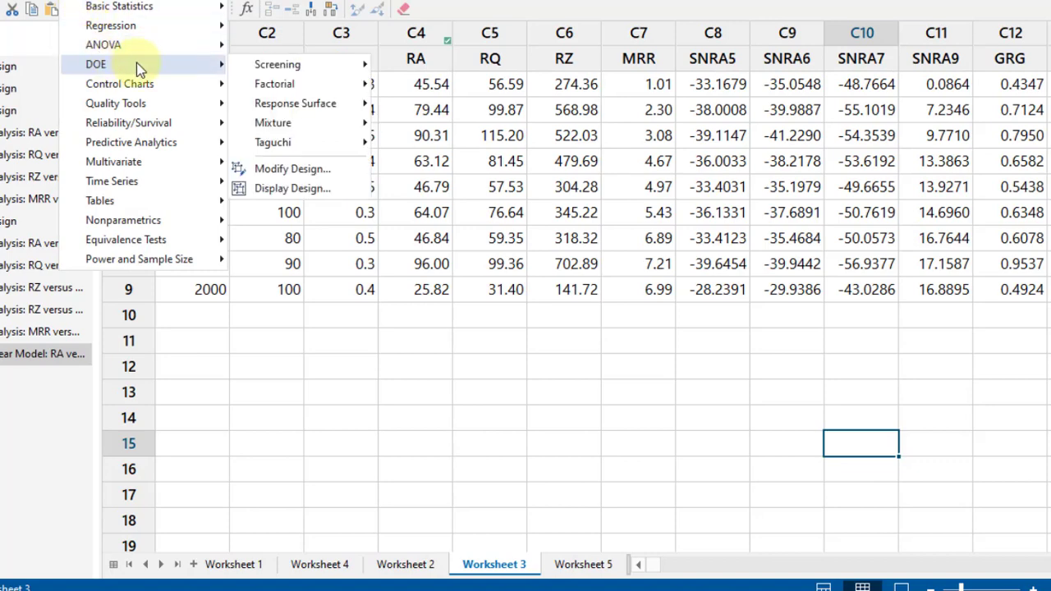
pyautogui.moveTo(344, 146)
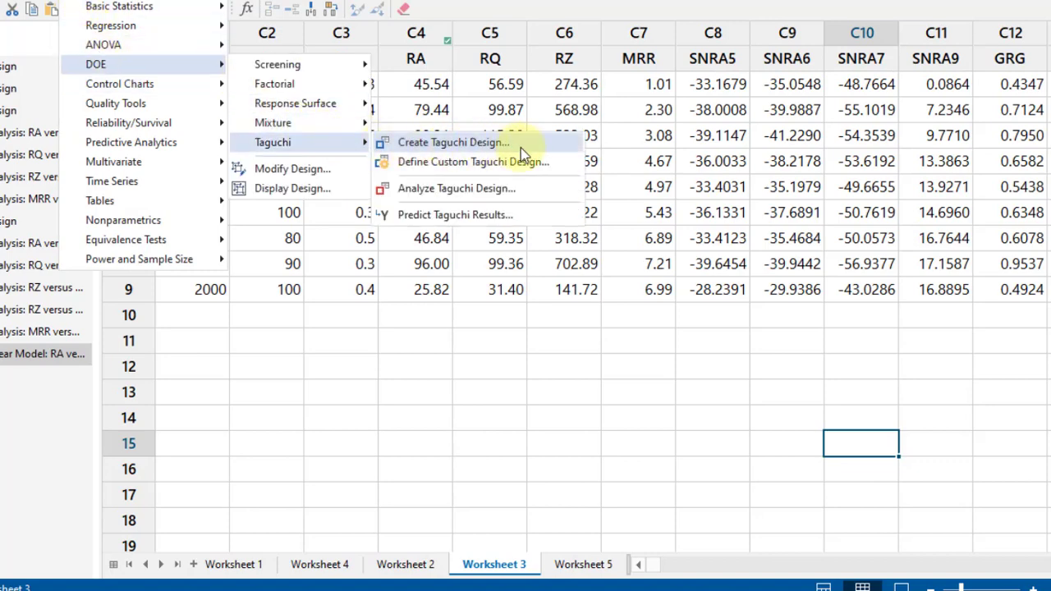
pyautogui.click(552, 189)
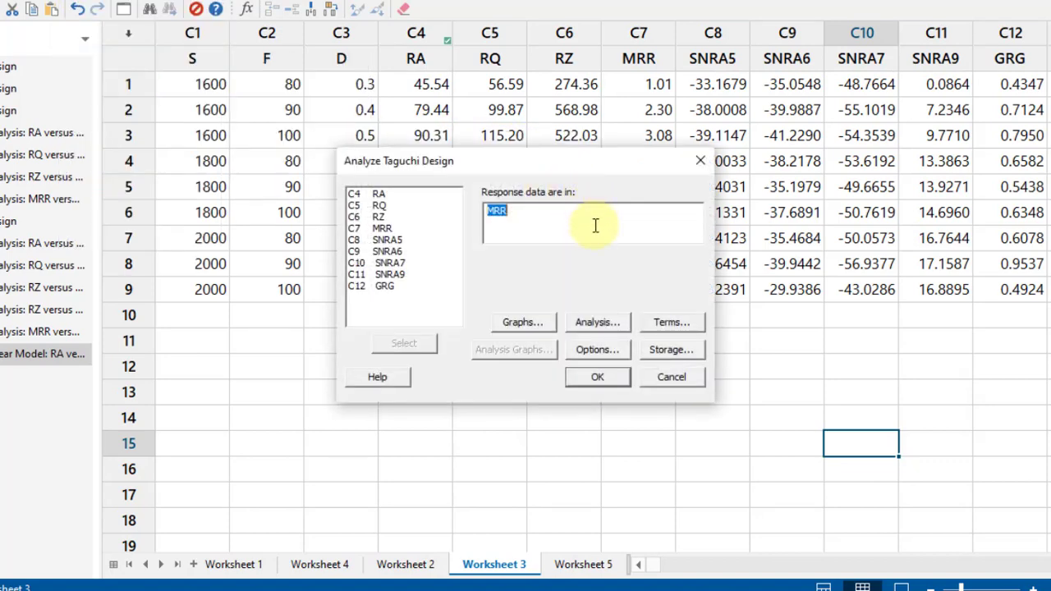
pyautogui.doubleClick(384, 285)
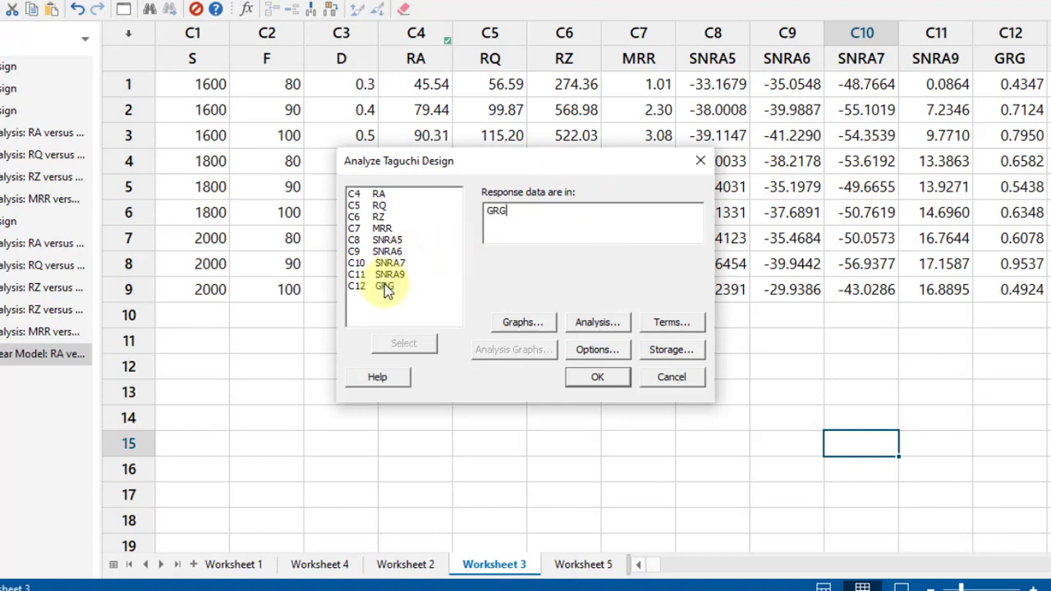
pyautogui.click(603, 354)
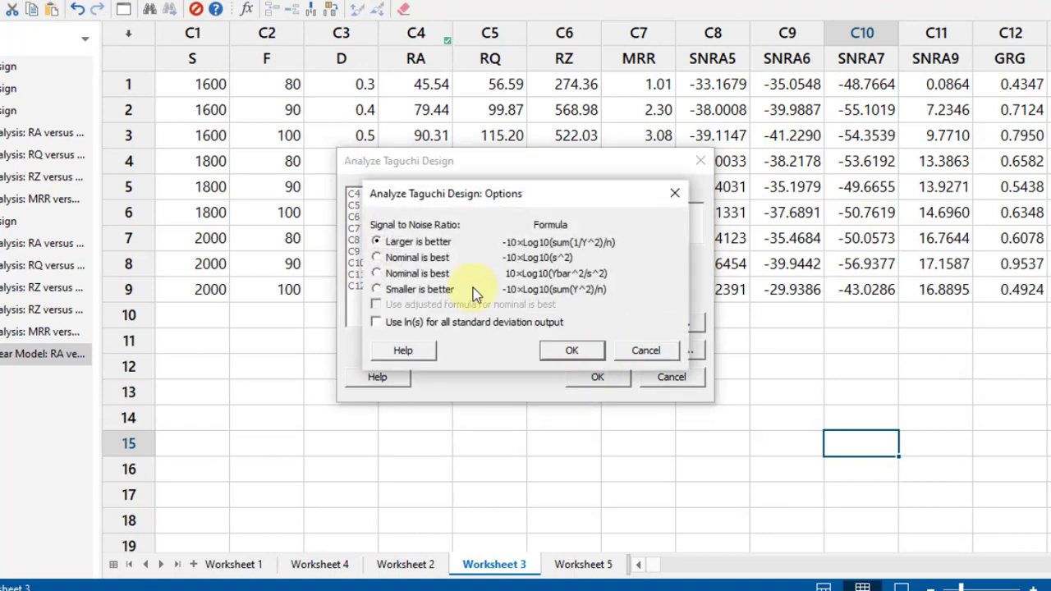
pyautogui.click(591, 358)
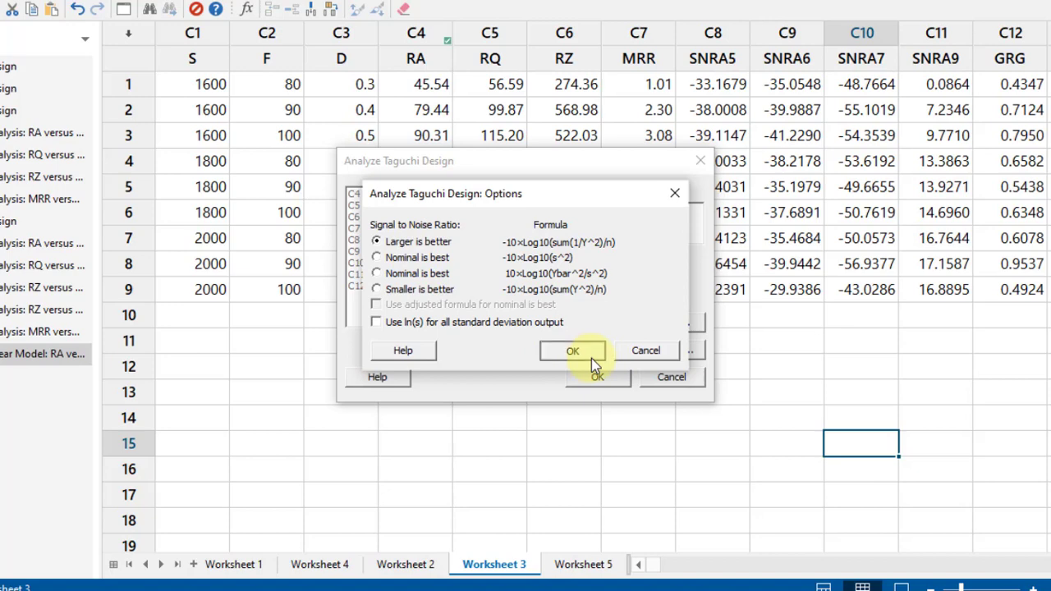
pyautogui.click(620, 382)
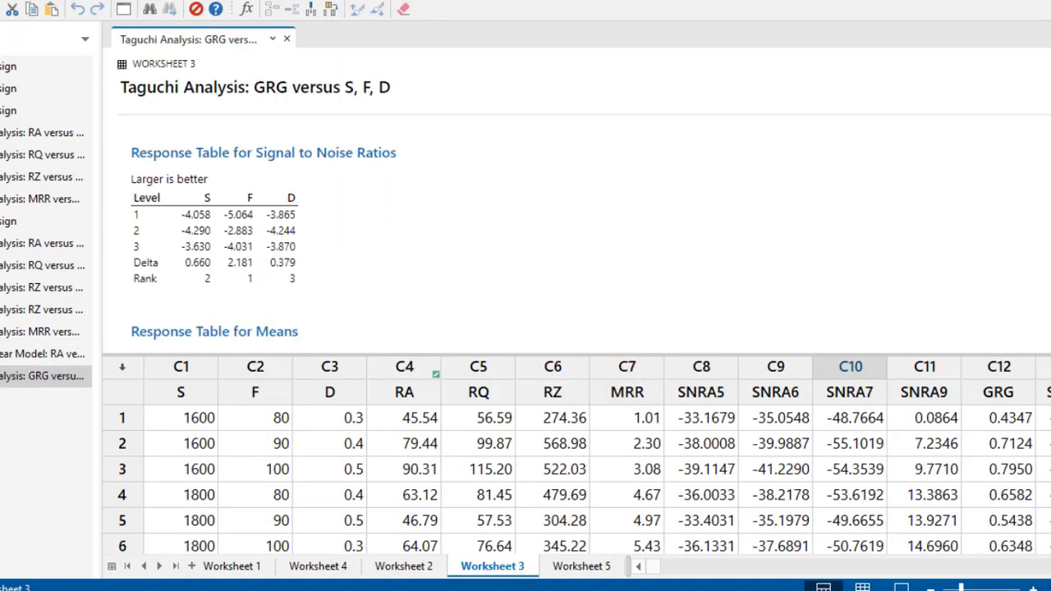
pyautogui.click(901, 586)
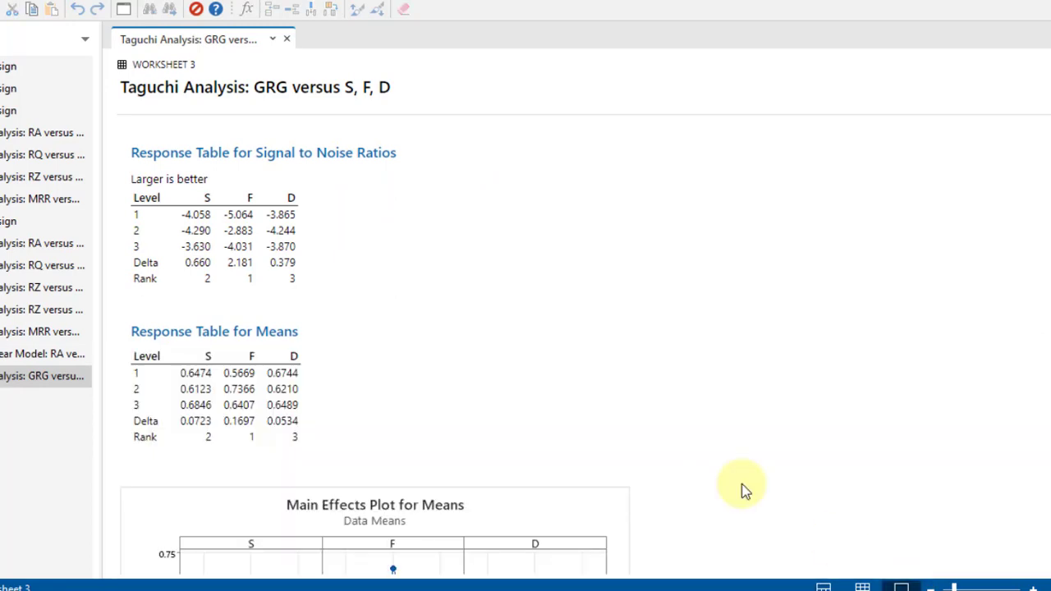